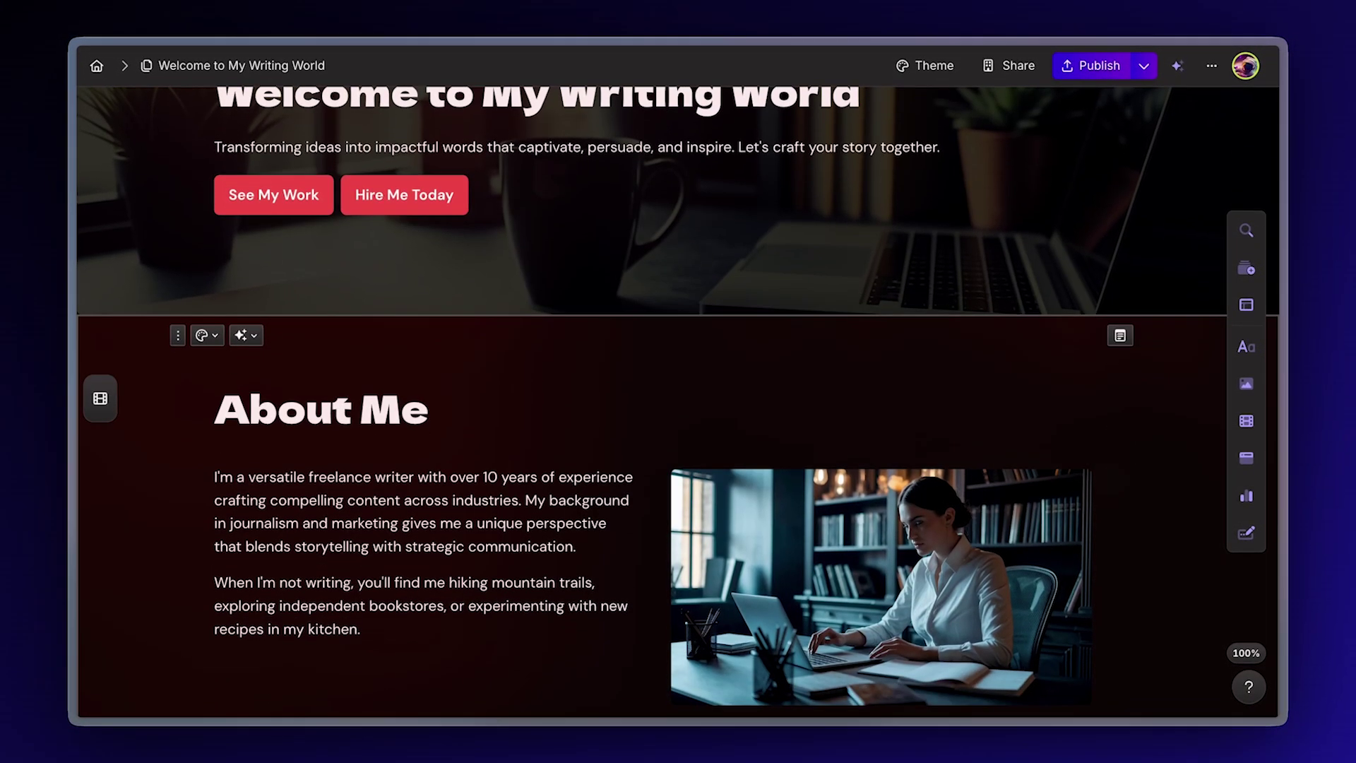
Scroll through the sample AI decks to The Art of Storytelling in Cinema.
scroll(678, 395, down, 5)
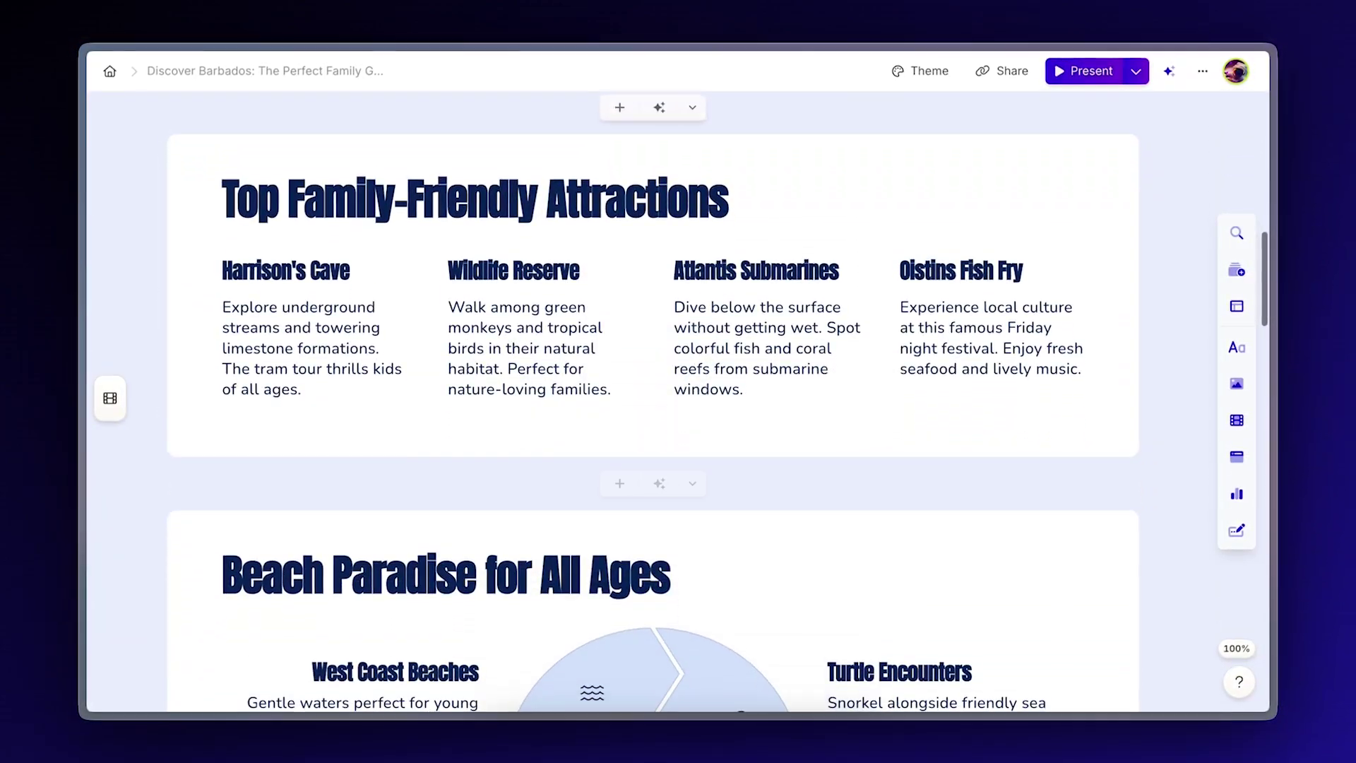
scroll(678, 395, down, 5)
scroll(678, 396, down, 8)
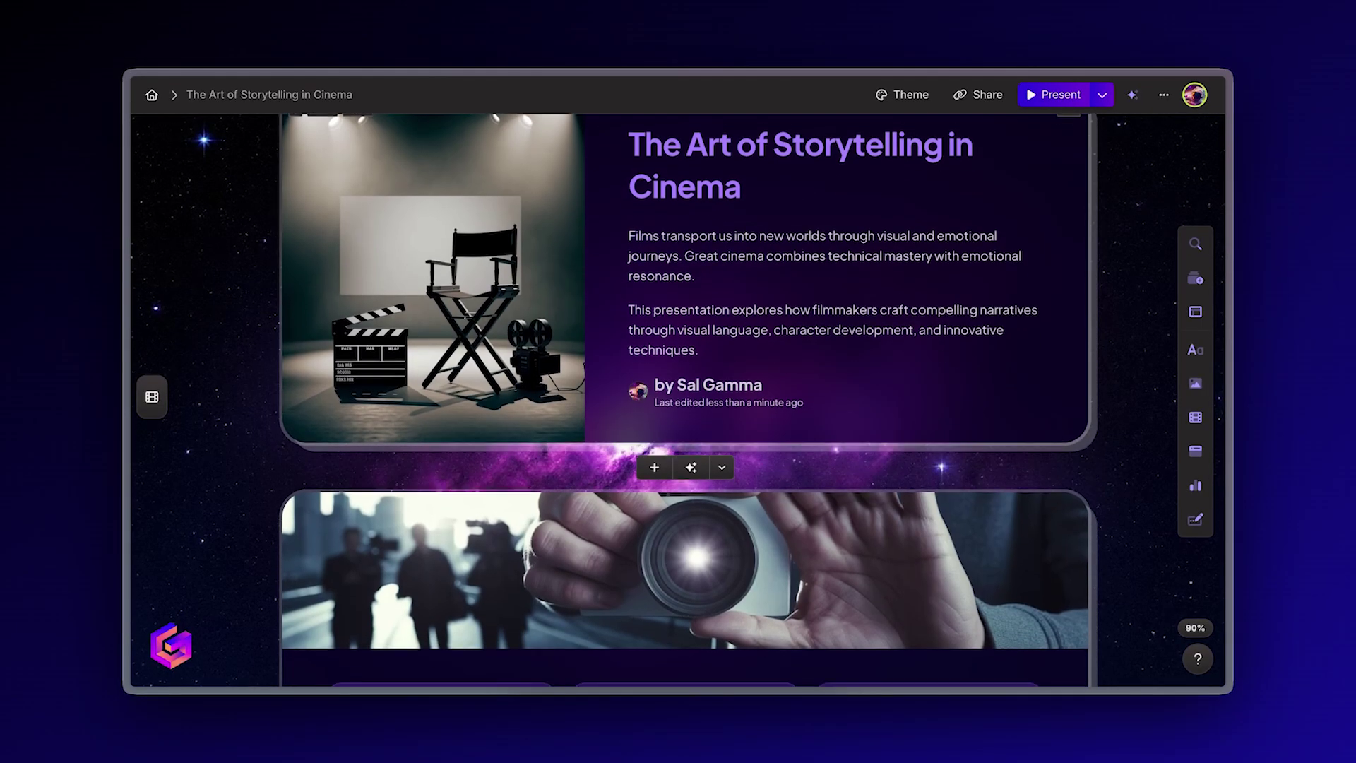
Scroll to the Cinematic Storytelling card and open its empty speaker notes.
scroll(685, 399, down, 1)
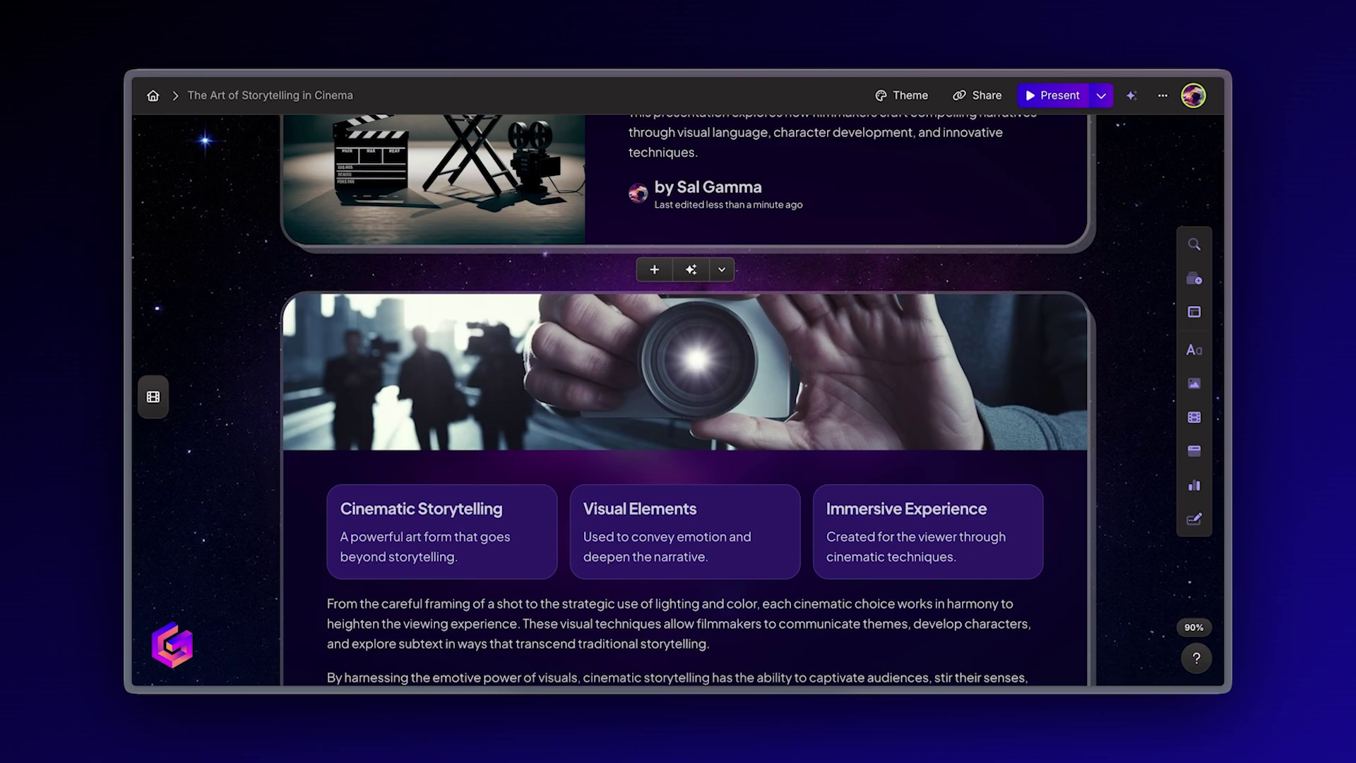
scroll(685, 399, down, 1)
scroll(685, 399, down, 1)
scroll(685, 399, down, 1)
scroll(685, 399, down, 1)
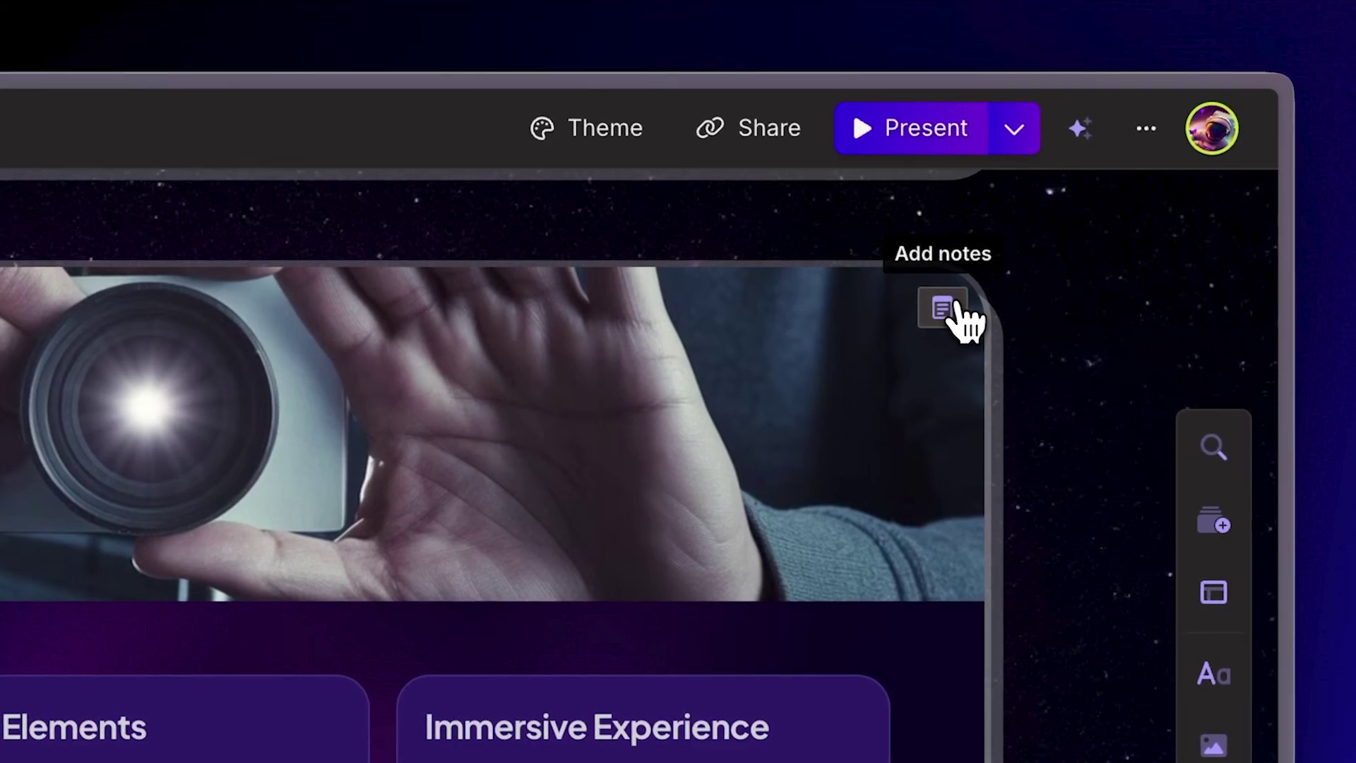
click(959, 303)
text(U)
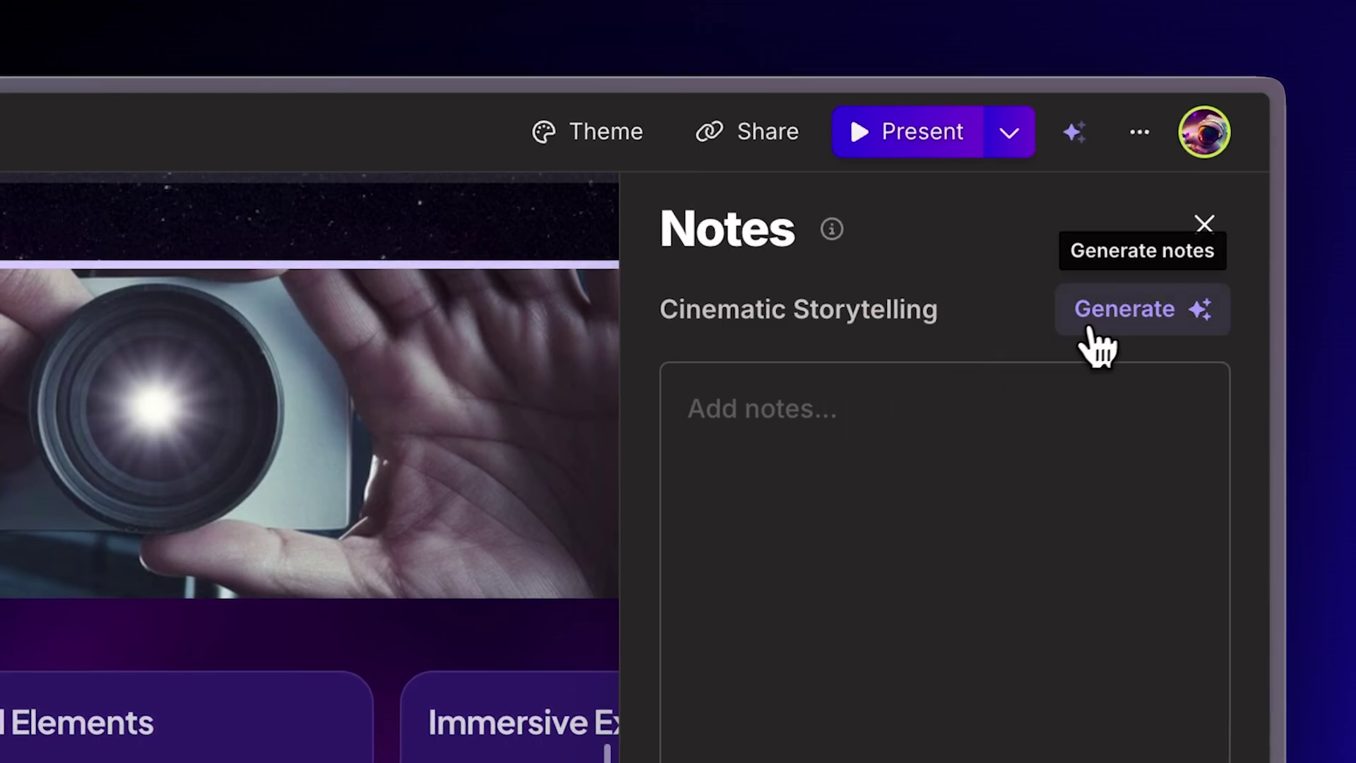
Generate AI notes, append a sentence on conveying emotion, and move to Key Elements.
click(1116, 333)
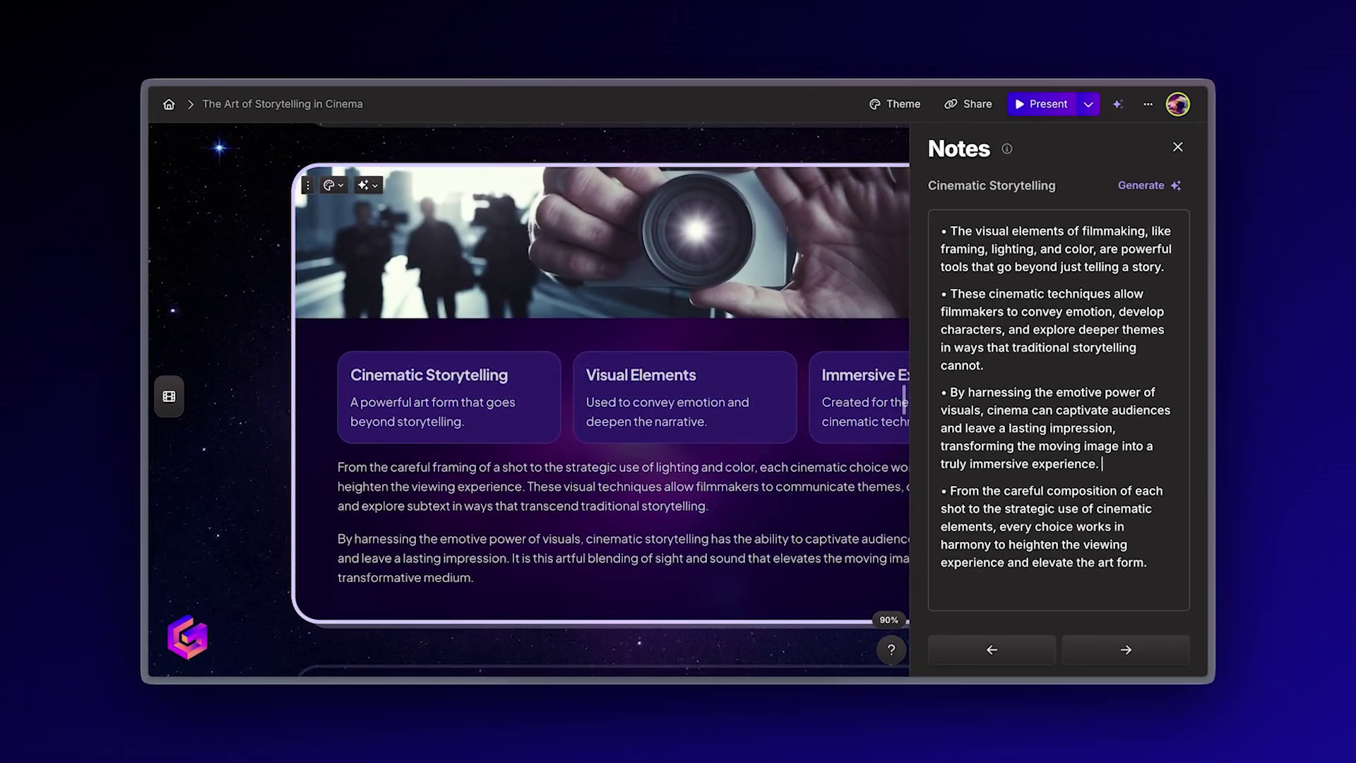
text(se)
text(d to c)
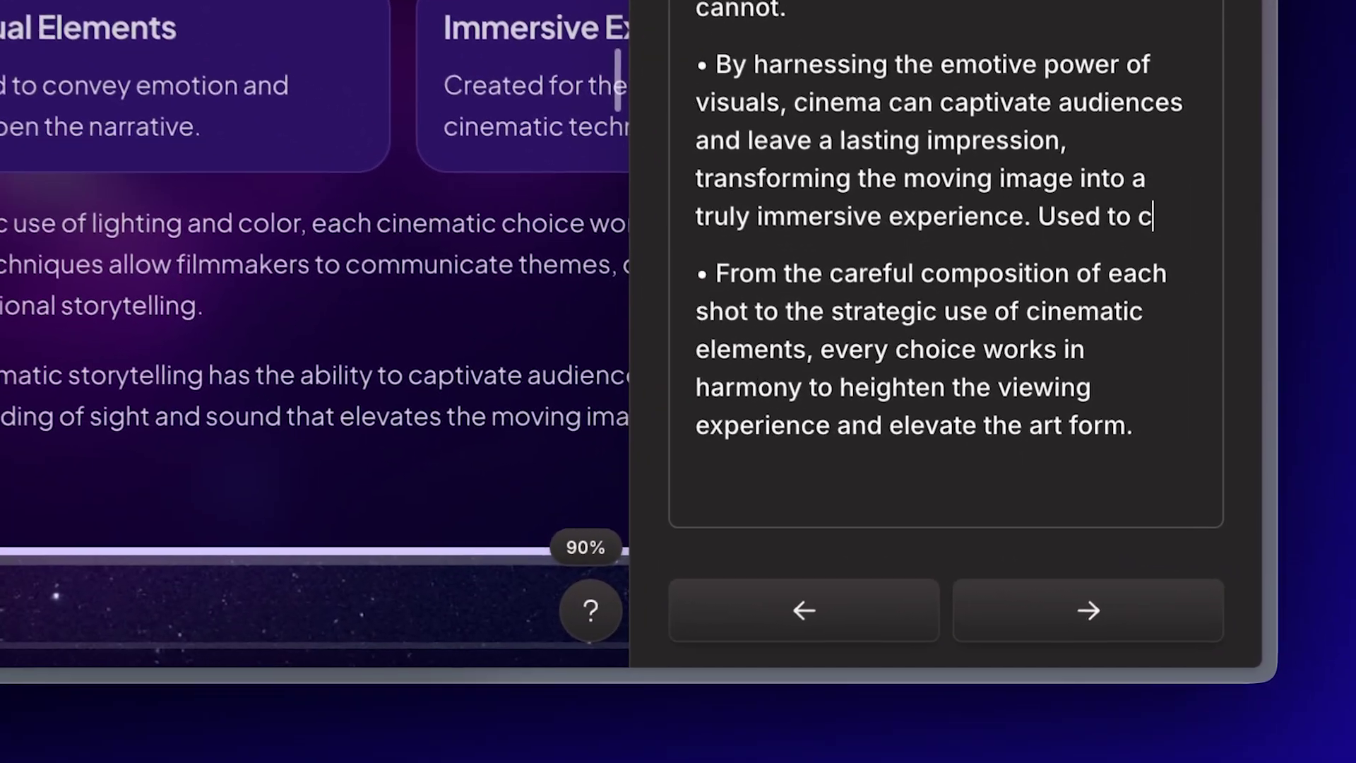
text(onvey emotion and deepen the na)
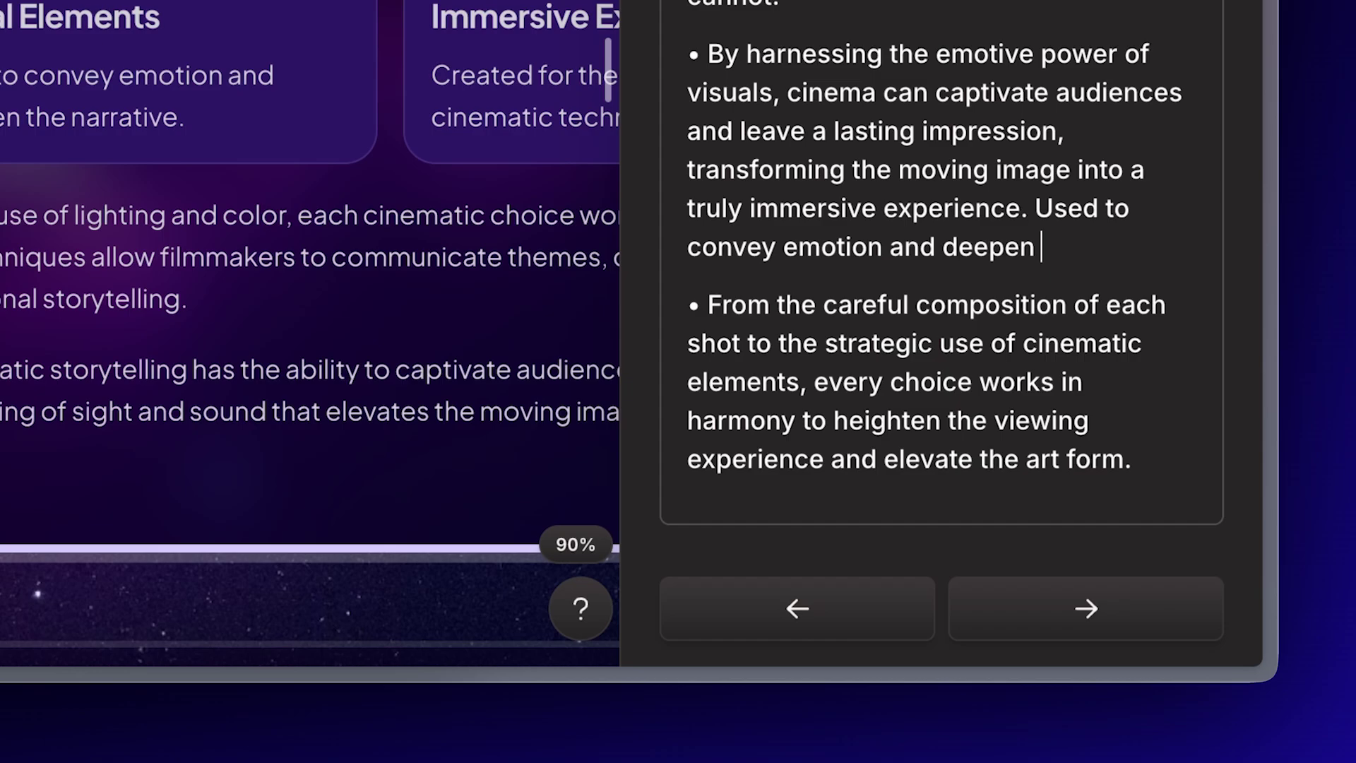
text(rrative.)
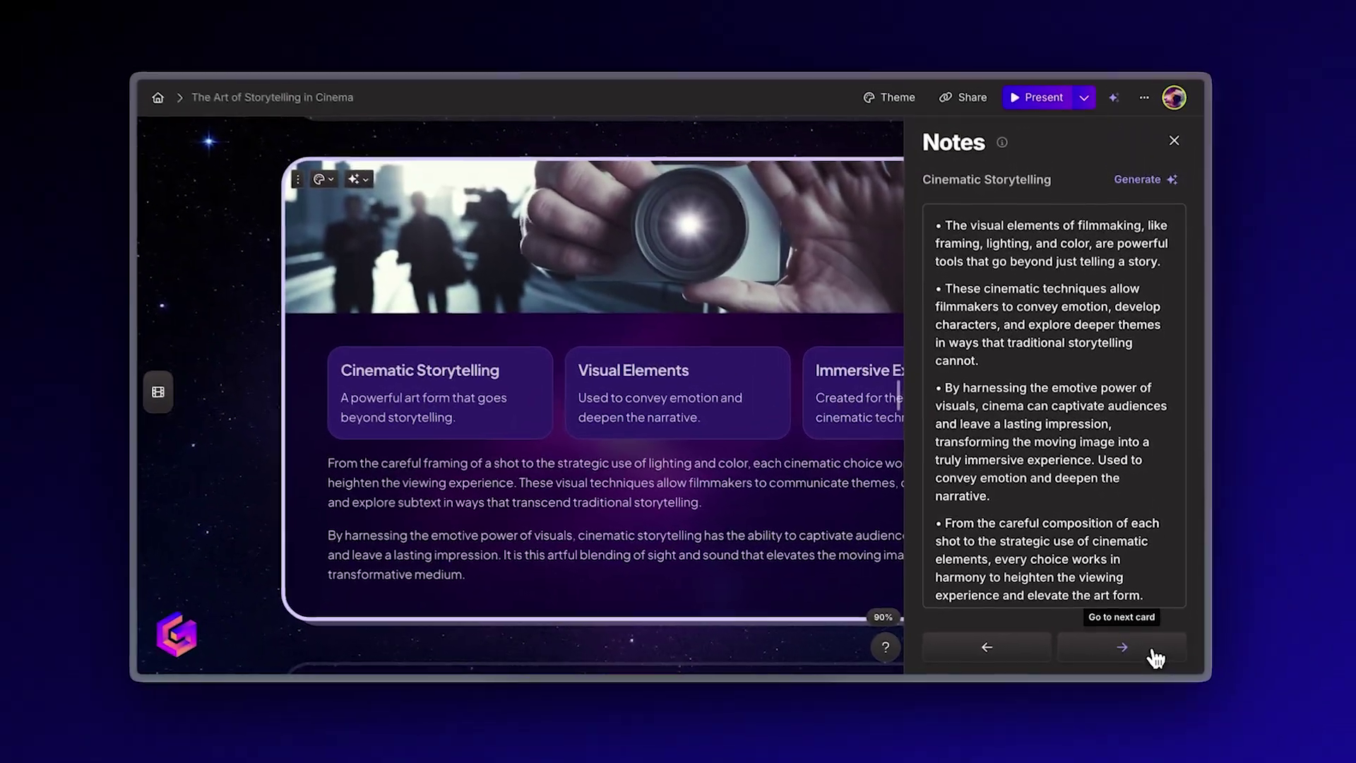
click(1156, 656)
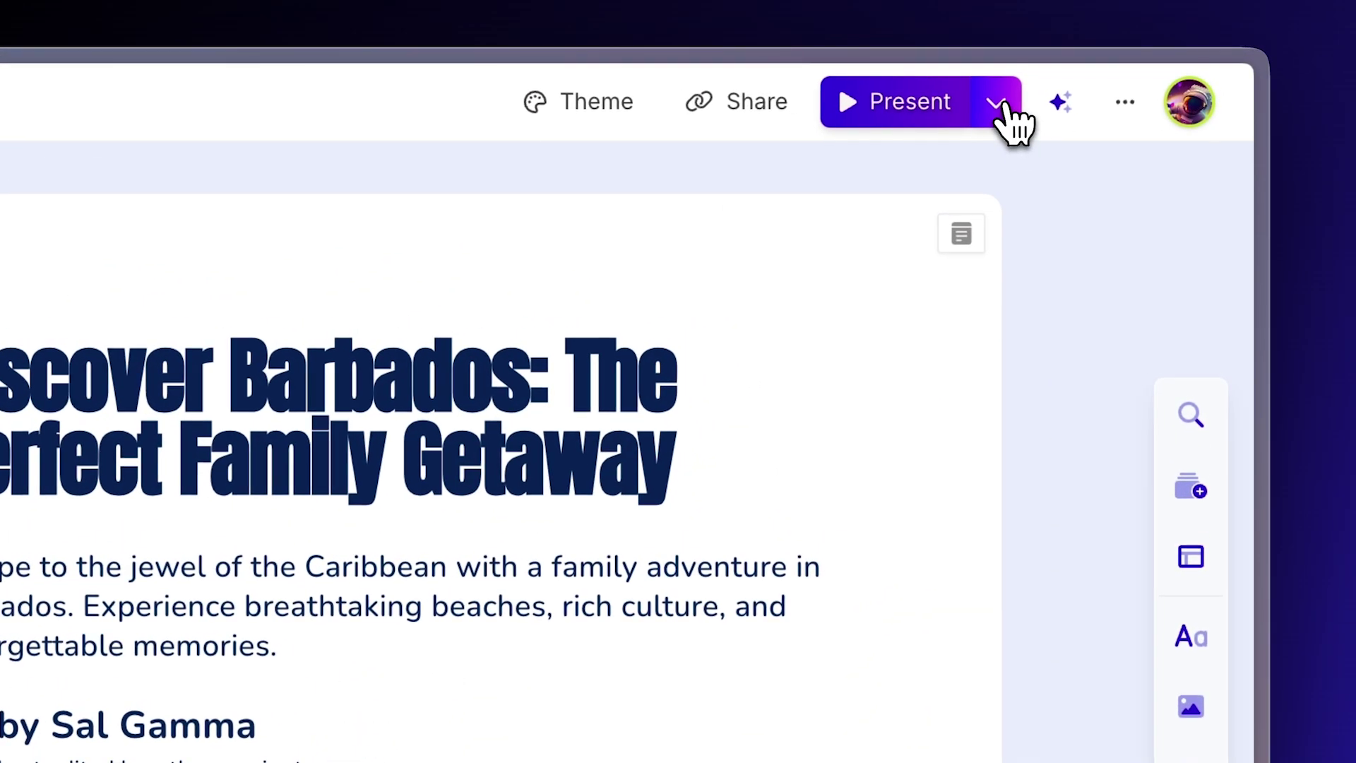
Present the Barbados family getaway deck in Presenter view with speaker notes.
click(1131, 76)
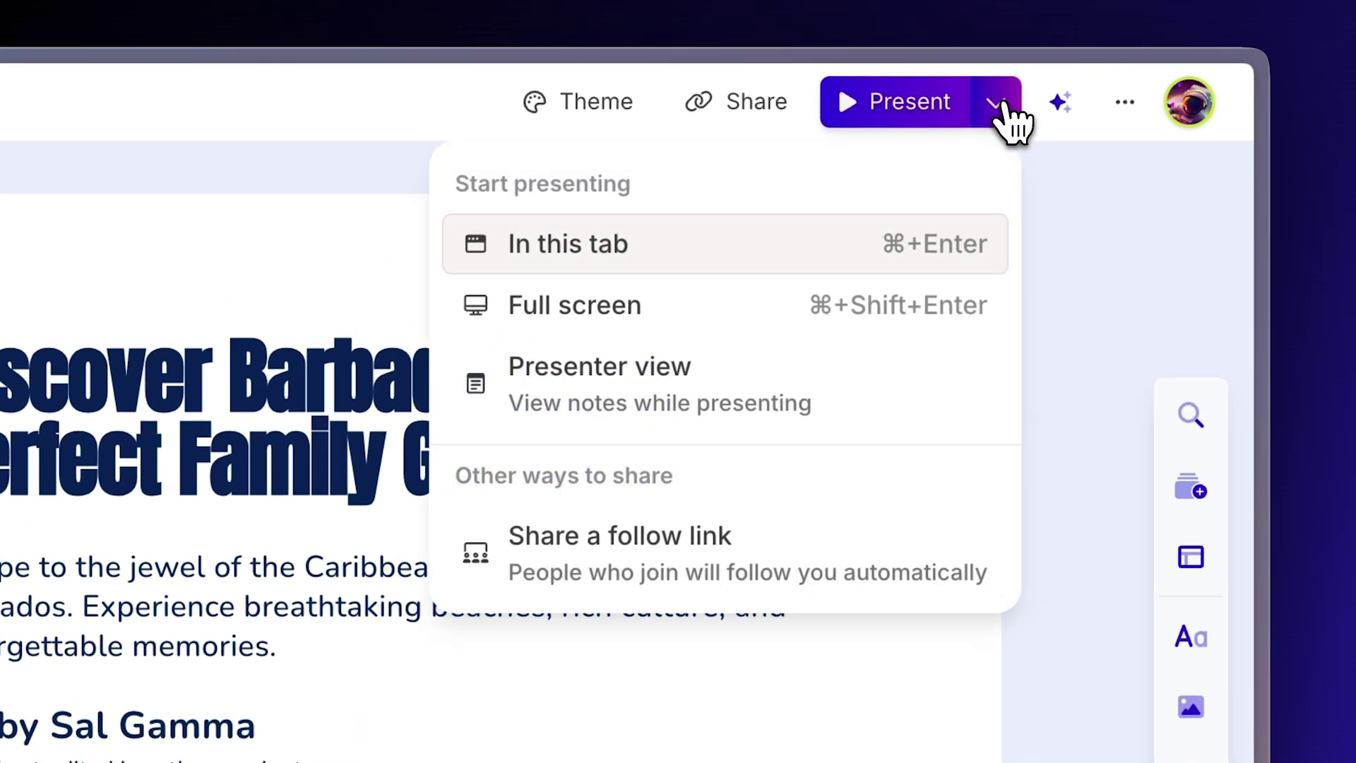
click(863, 387)
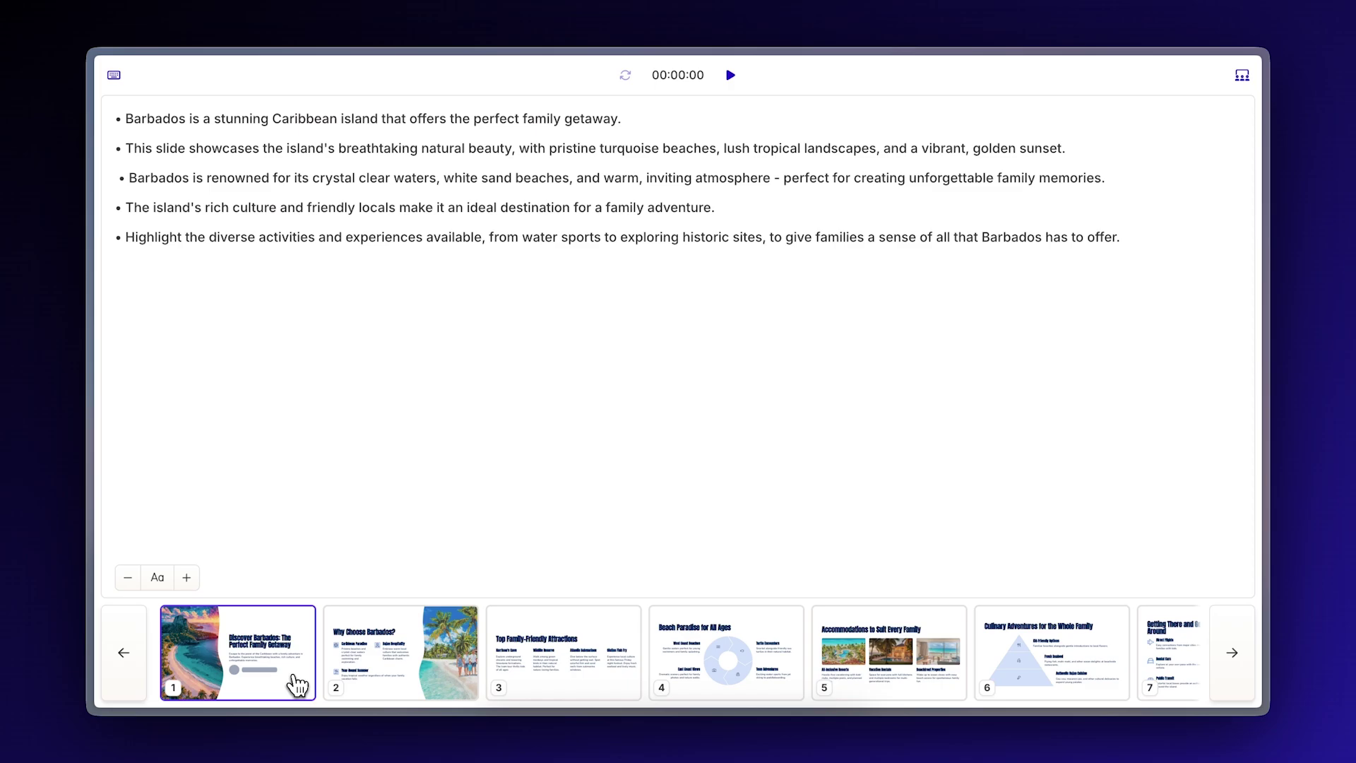
View slides 2 and 3 notes, return to slide 1, and enlarge the notes text.
click(411, 688)
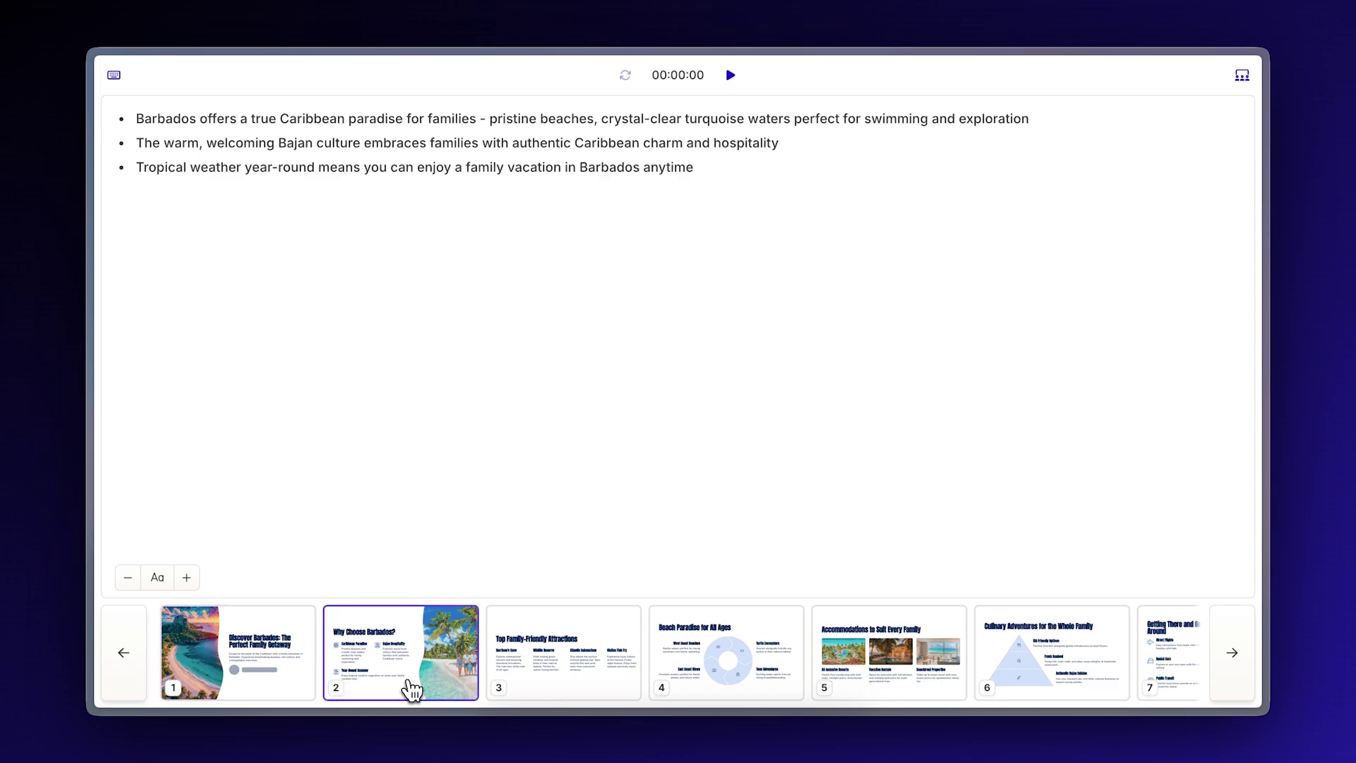
click(541, 683)
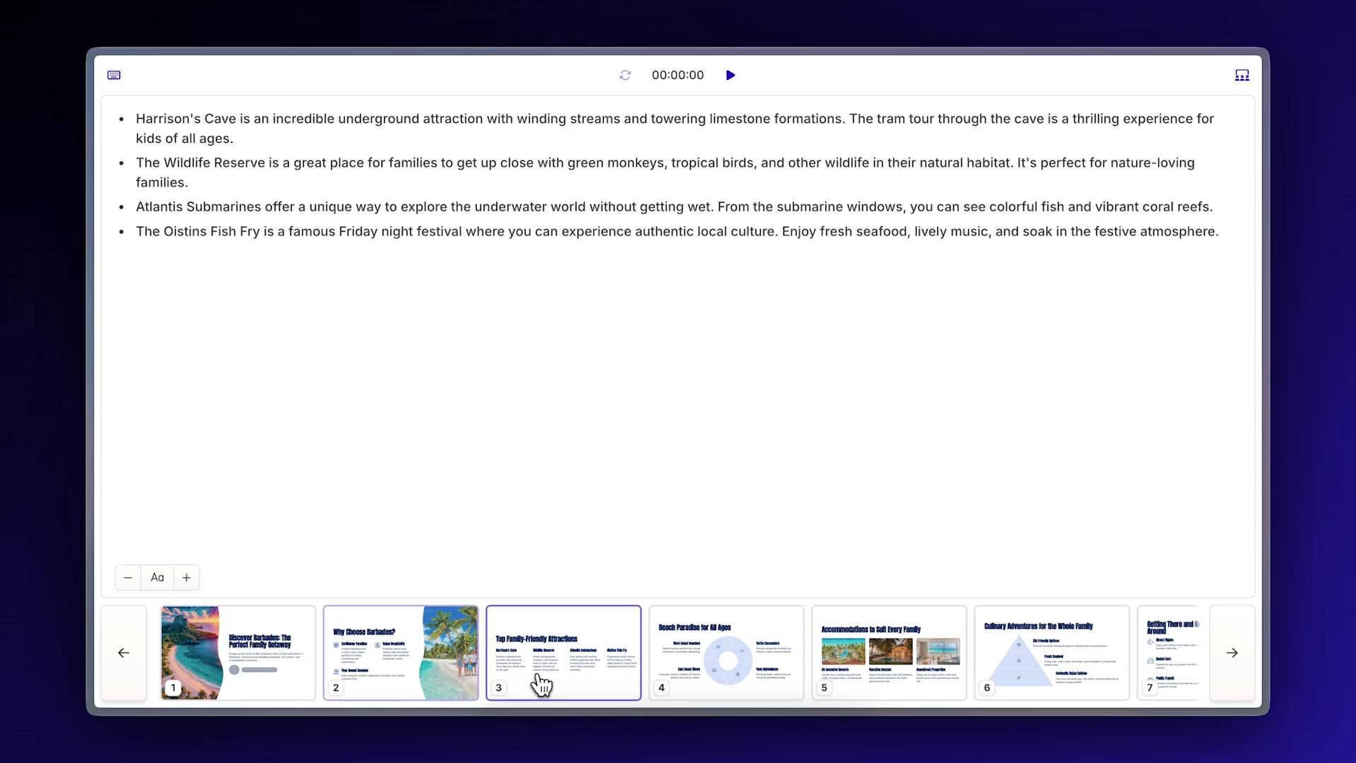
click(241, 660)
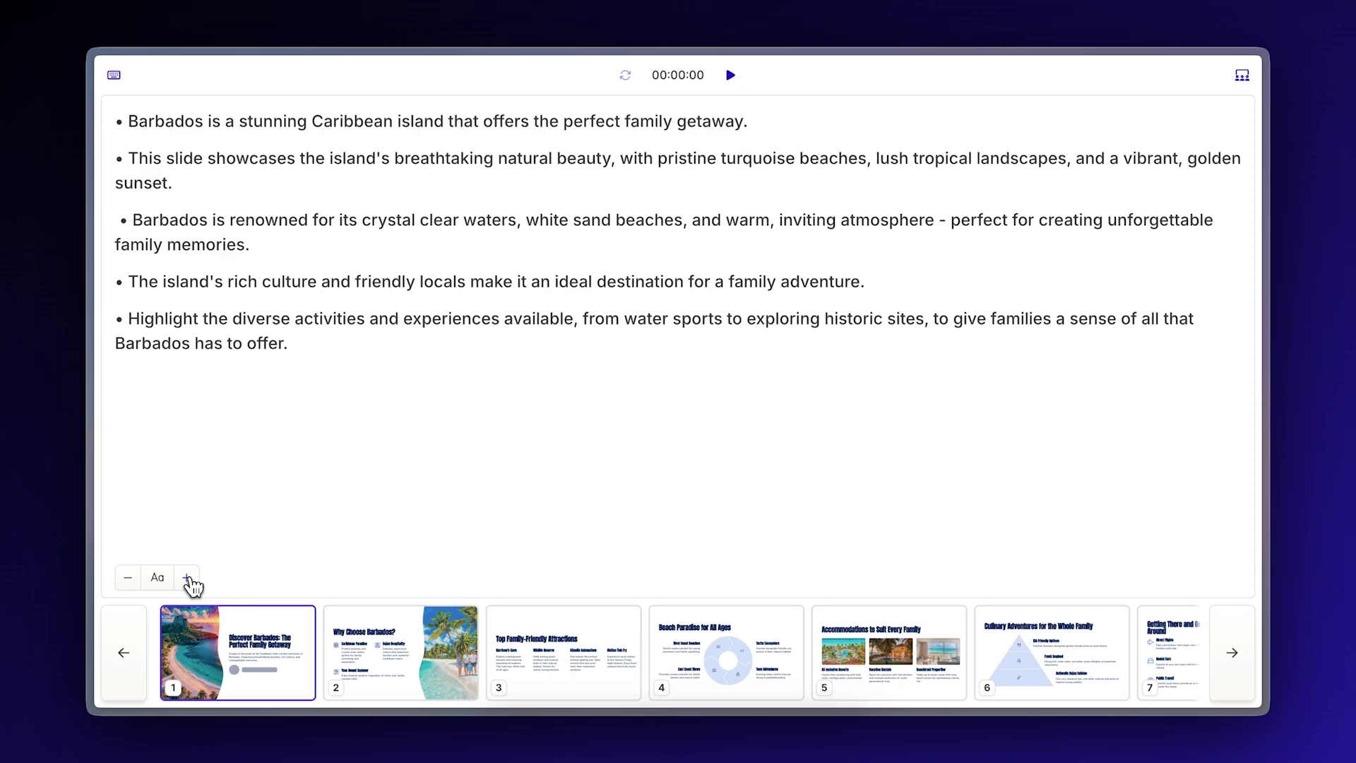
click(187, 578)
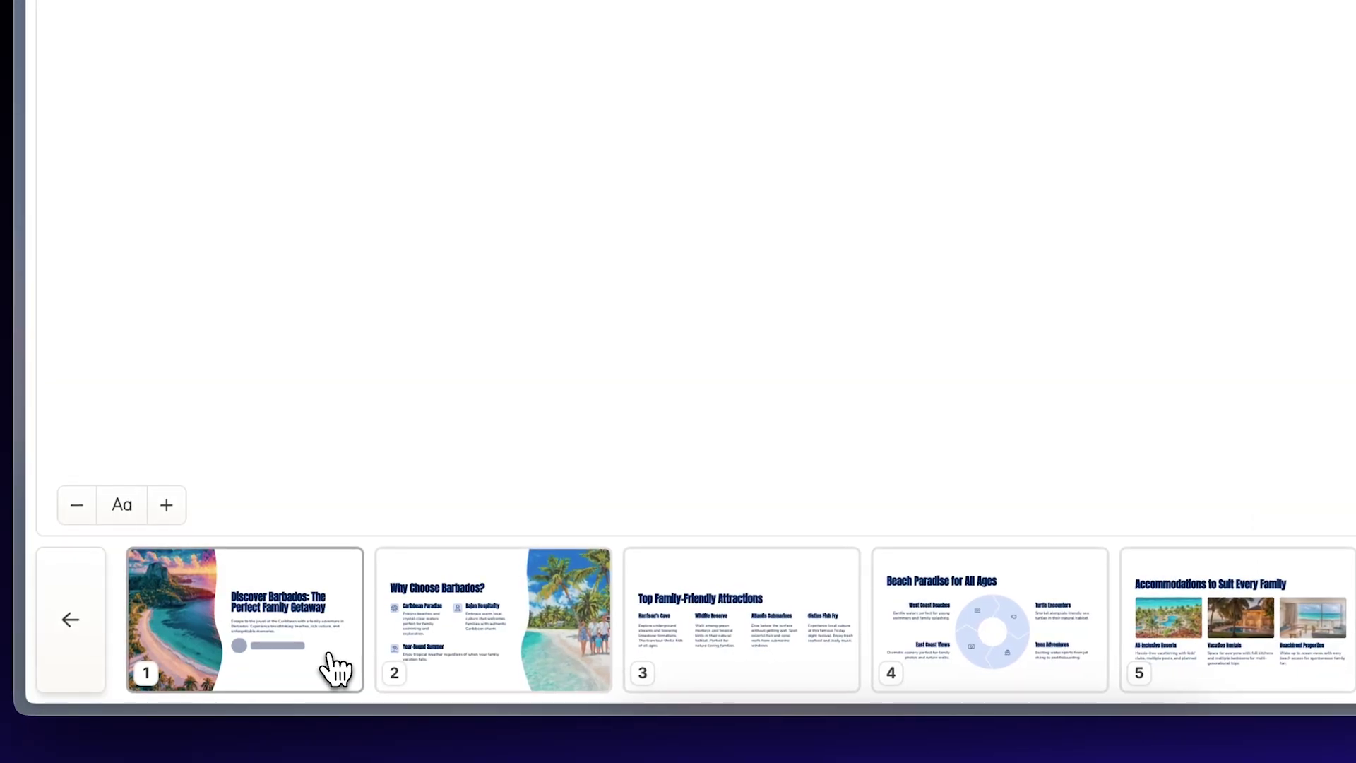
Scroll the thumbnail strip right to reveal slides 3 through 7.
scroll(337, 668, right, 1)
scroll(337, 667, right, 1)
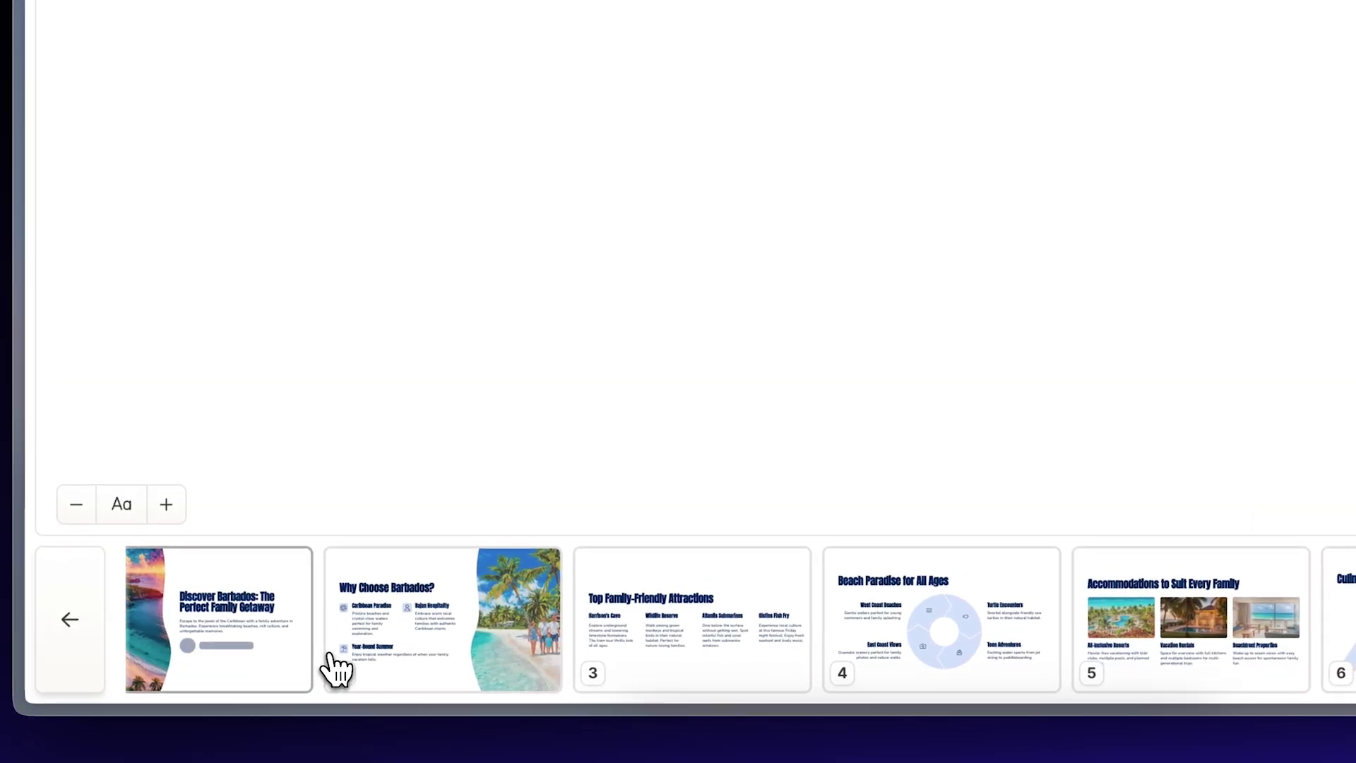
scroll(337, 667, right, 1)
scroll(338, 667, right, 1)
scroll(338, 667, right, 1)
scroll(337, 668, right, 1)
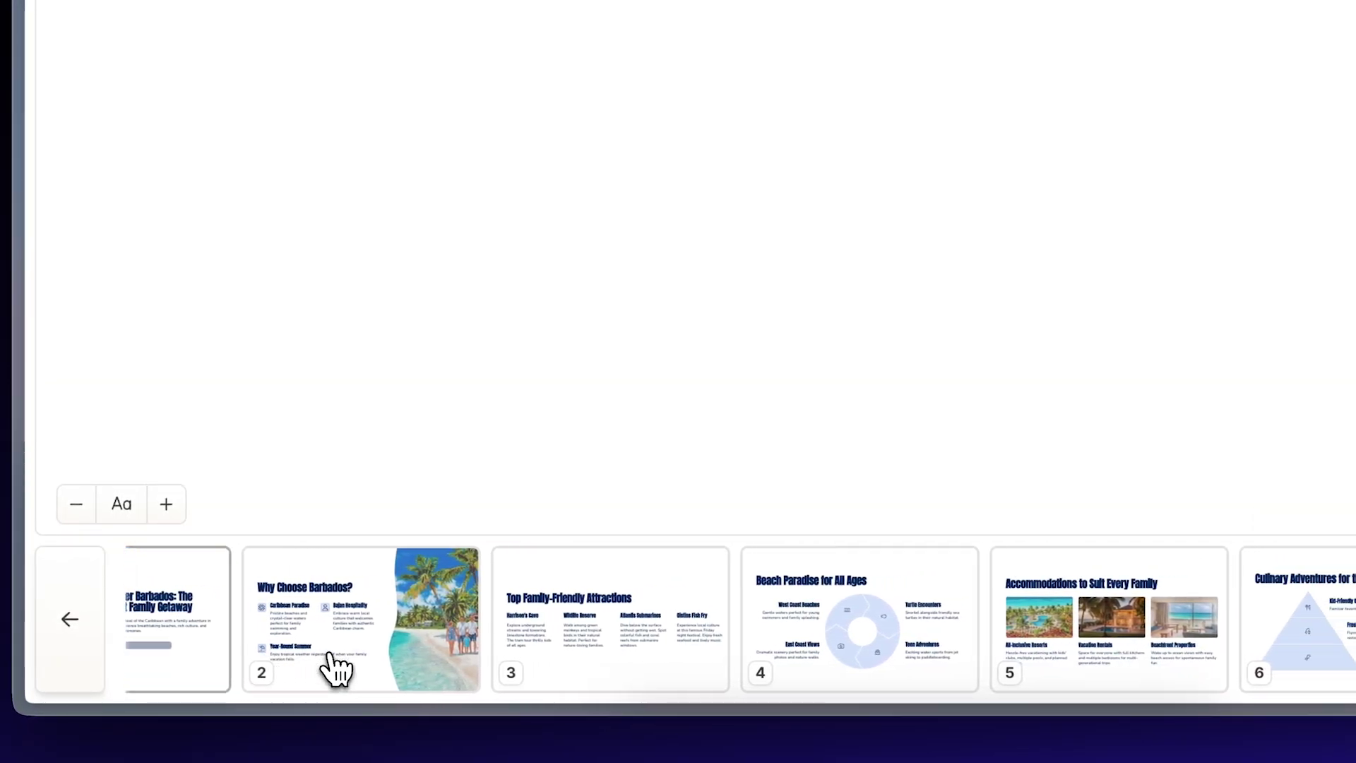
scroll(337, 667, right, 1)
scroll(337, 667, right, 1)
scroll(338, 667, right, 1)
scroll(337, 667, right, 1)
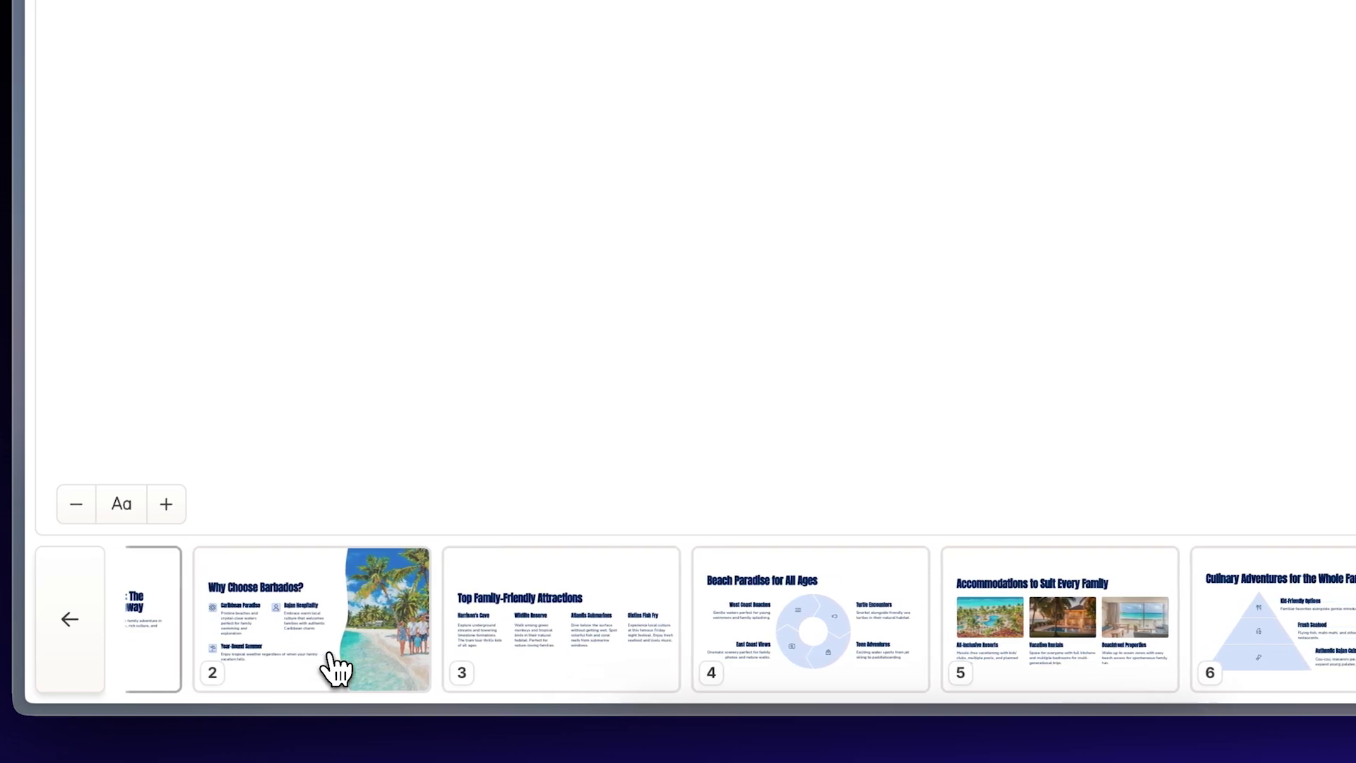
scroll(337, 667, right, 1)
scroll(337, 667, right, 1)
scroll(338, 667, right, 1)
scroll(337, 668, right, 1)
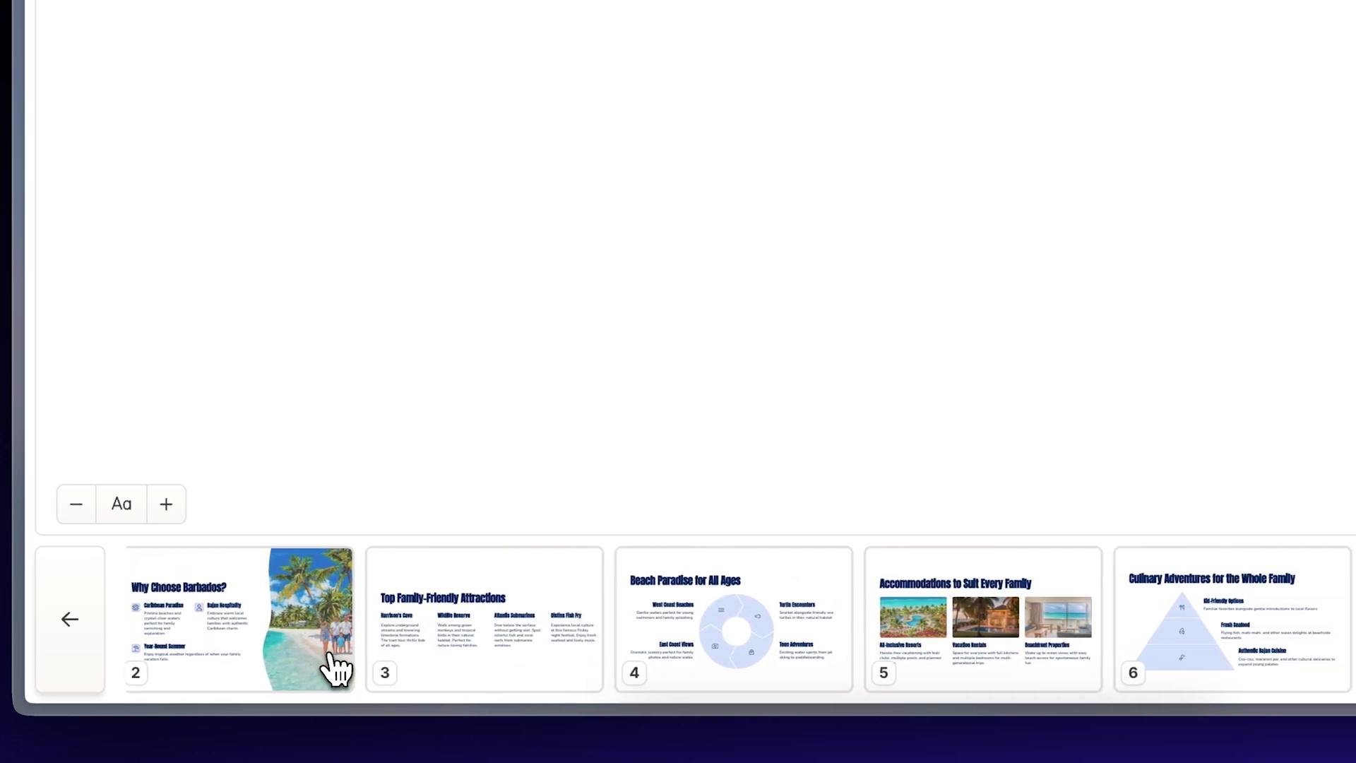
scroll(337, 668, right, 1)
scroll(337, 667, right, 1)
scroll(338, 667, right, 1)
scroll(337, 667, right, 1)
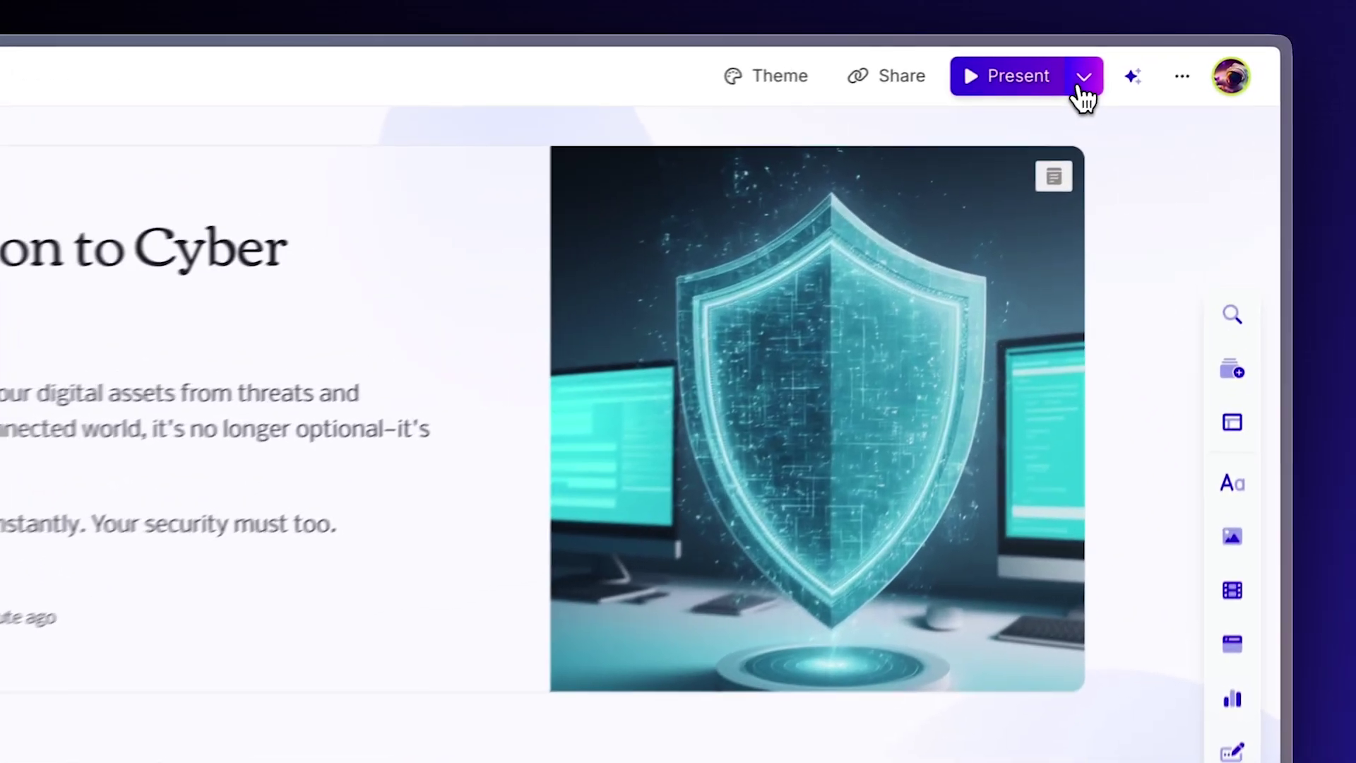
Present the Cyber Security deck in Presenter view and start the presentation timer.
click(1148, 62)
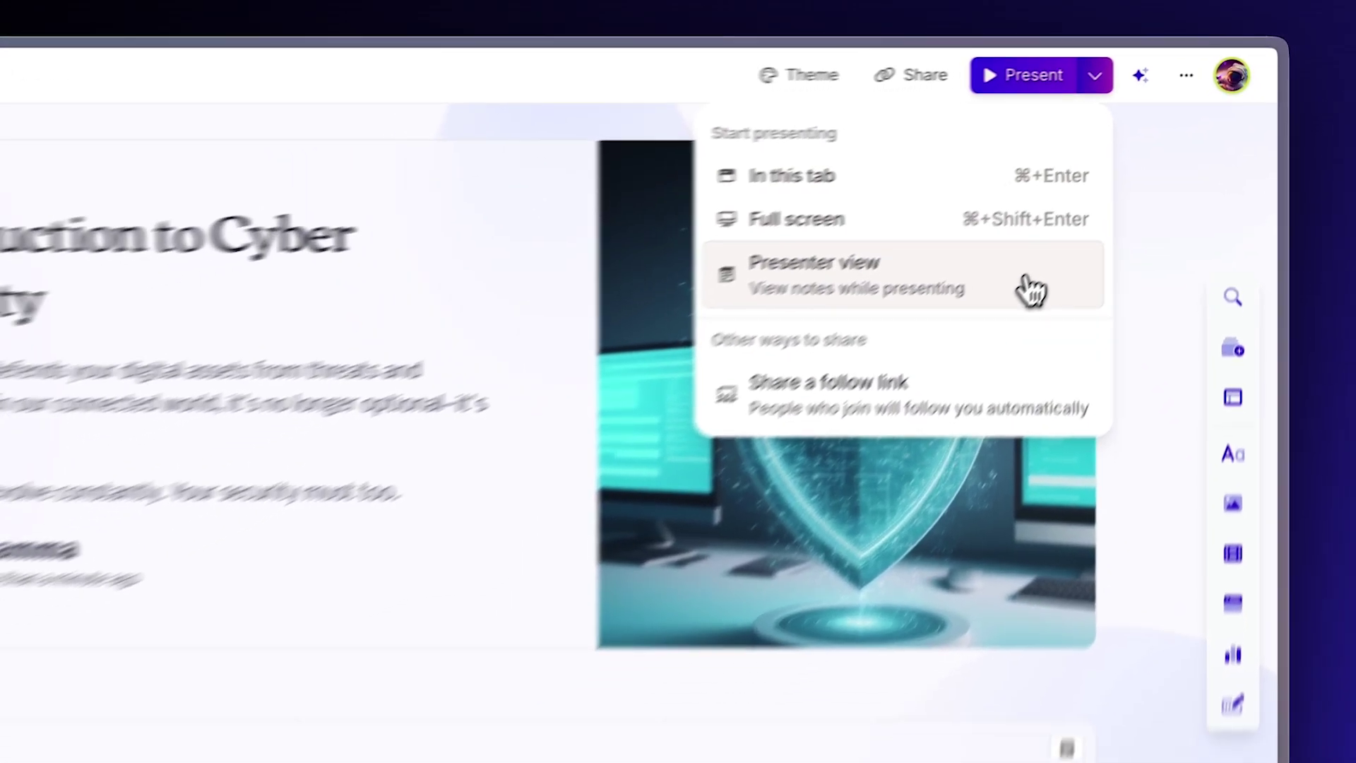
click(991, 311)
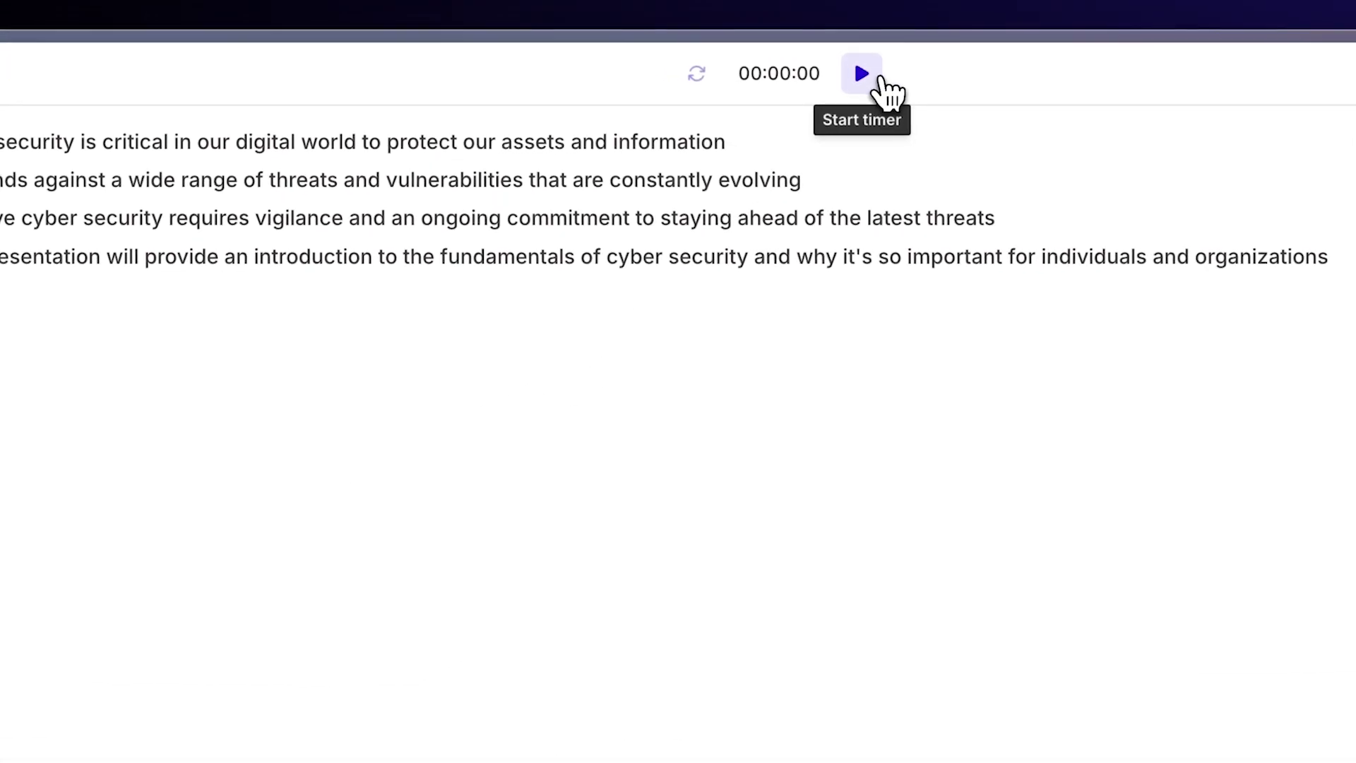
click(881, 78)
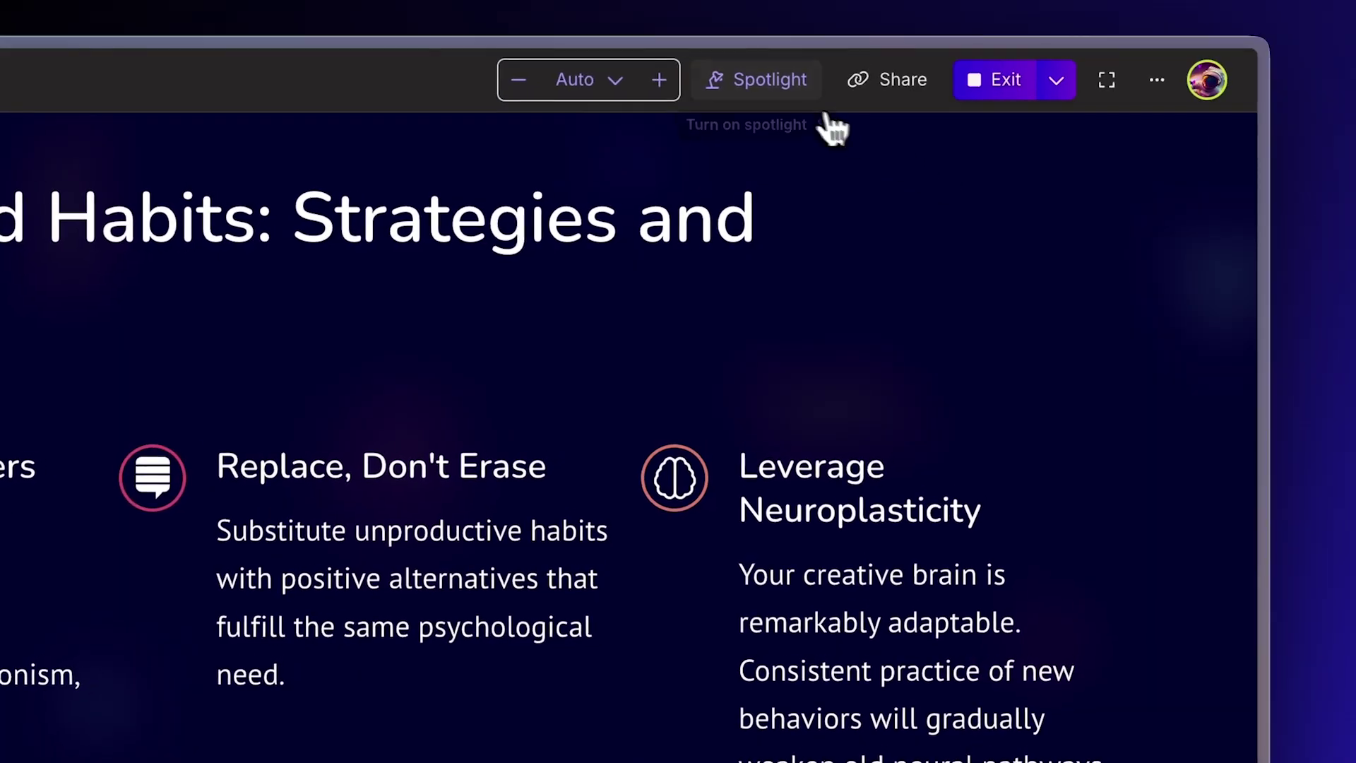
Turn on Spotlight to focus one block of the habits slide.
click(731, 89)
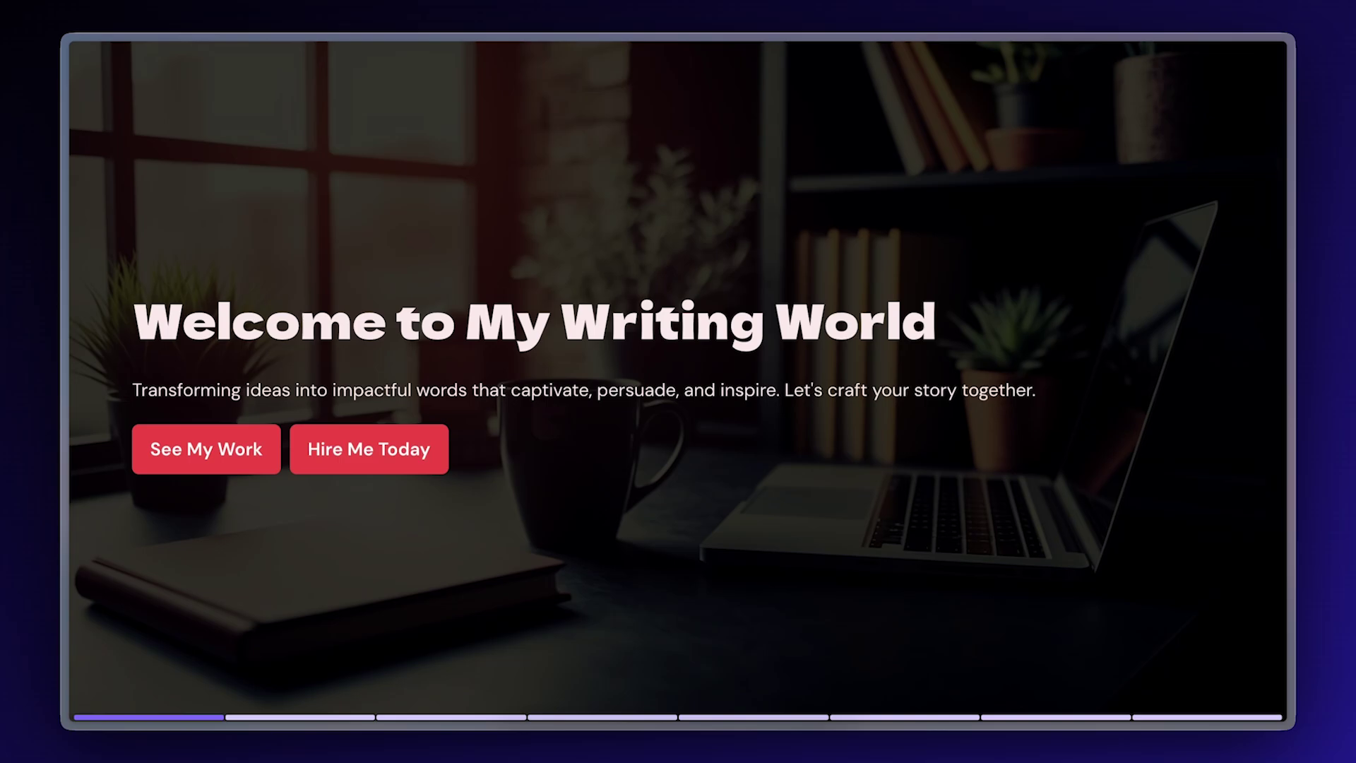
Advance to the About Me slide and open that card for editing.
key(Right)
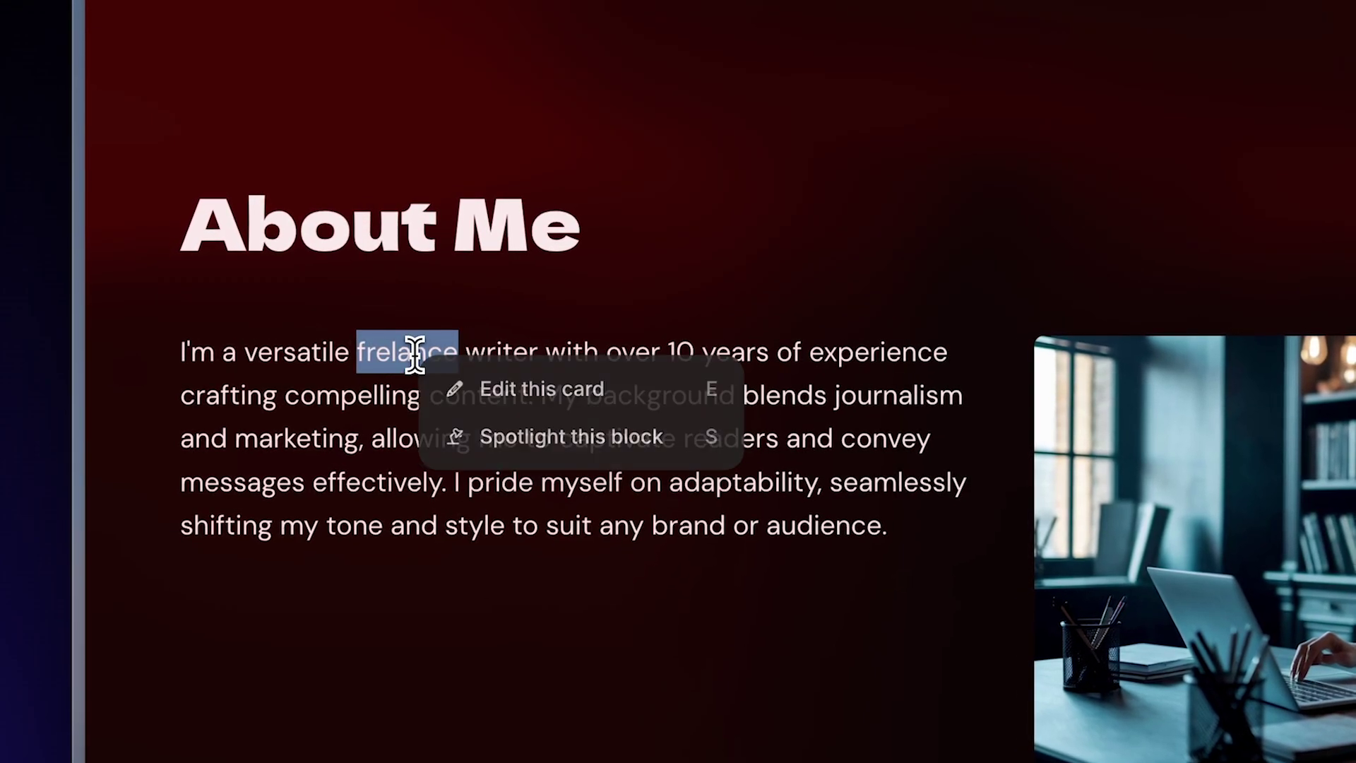
click(641, 396)
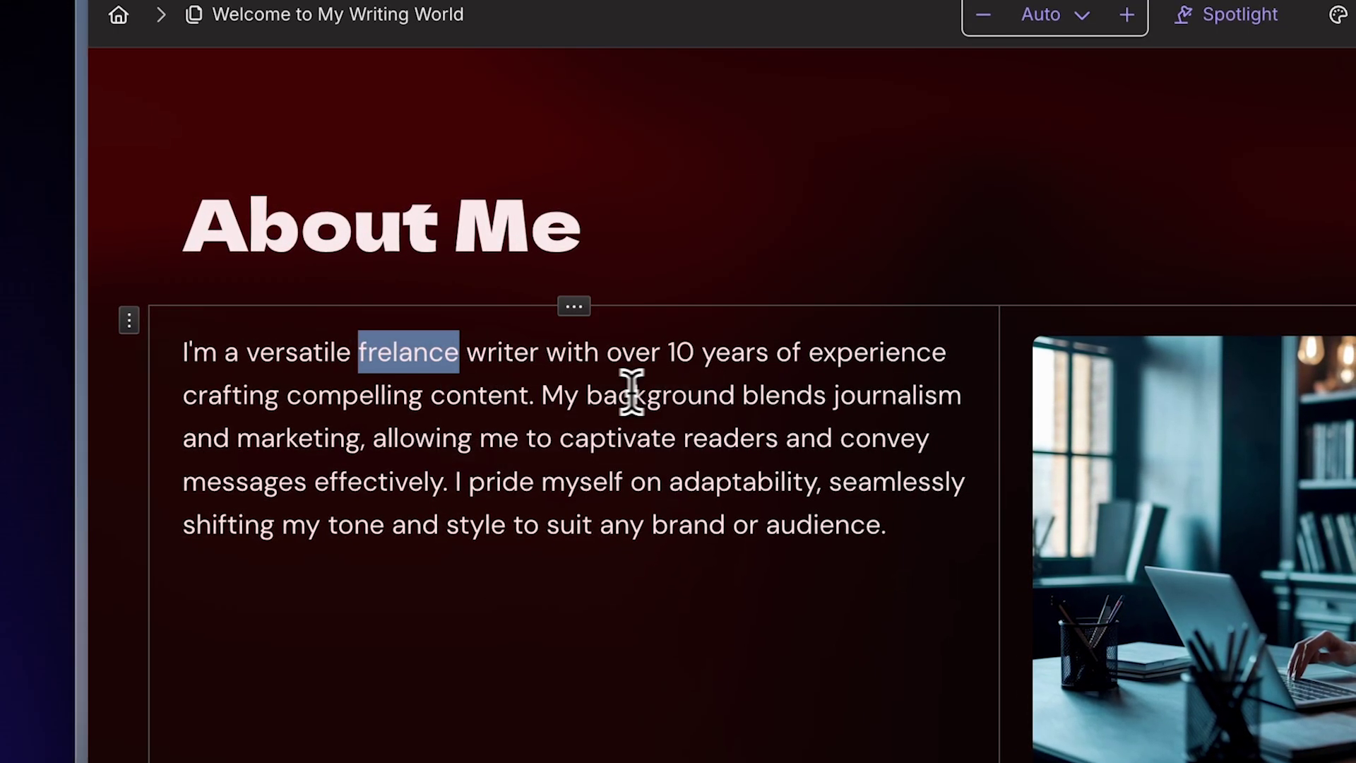
Fix the 'freelance' typo, then AI-expand, condense, and visualize the paragraph as key points.
click(394, 351)
text(e)
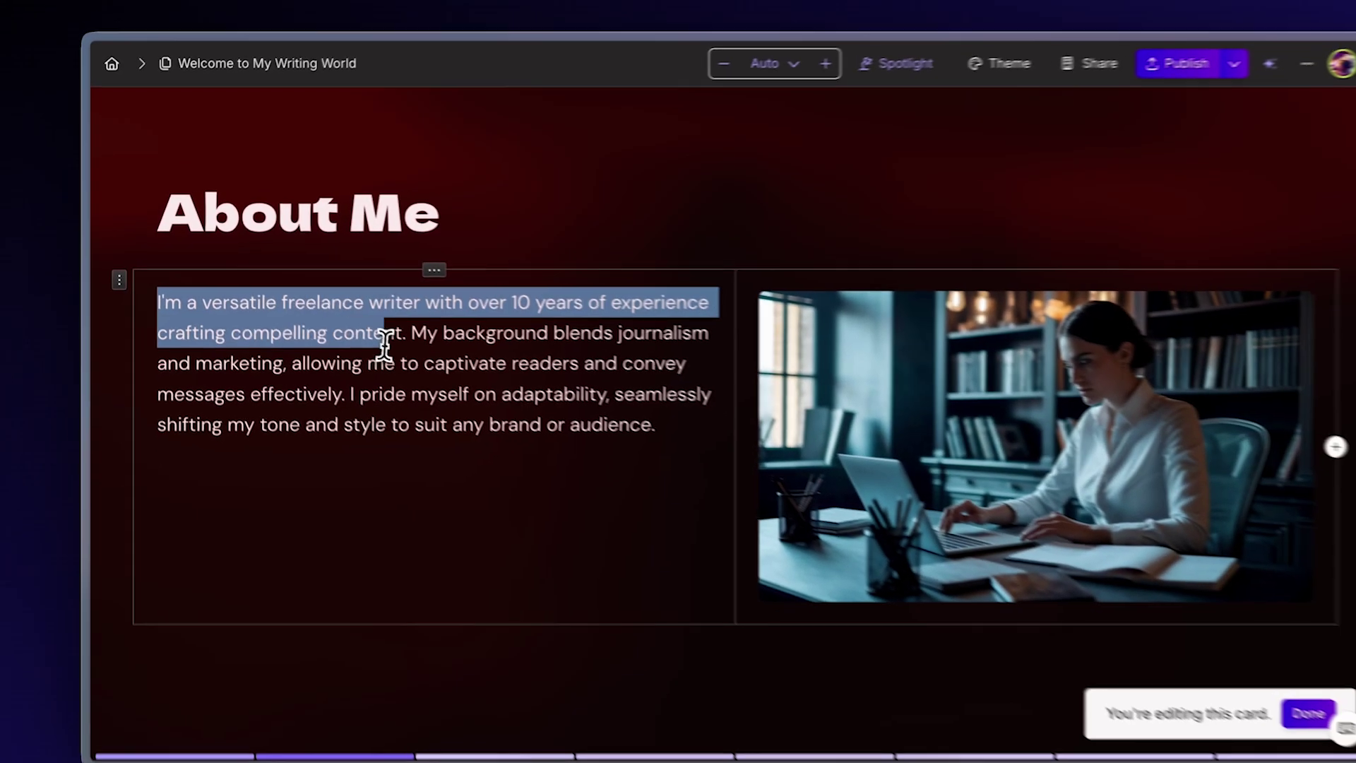
drag(187, 352, 965, 561)
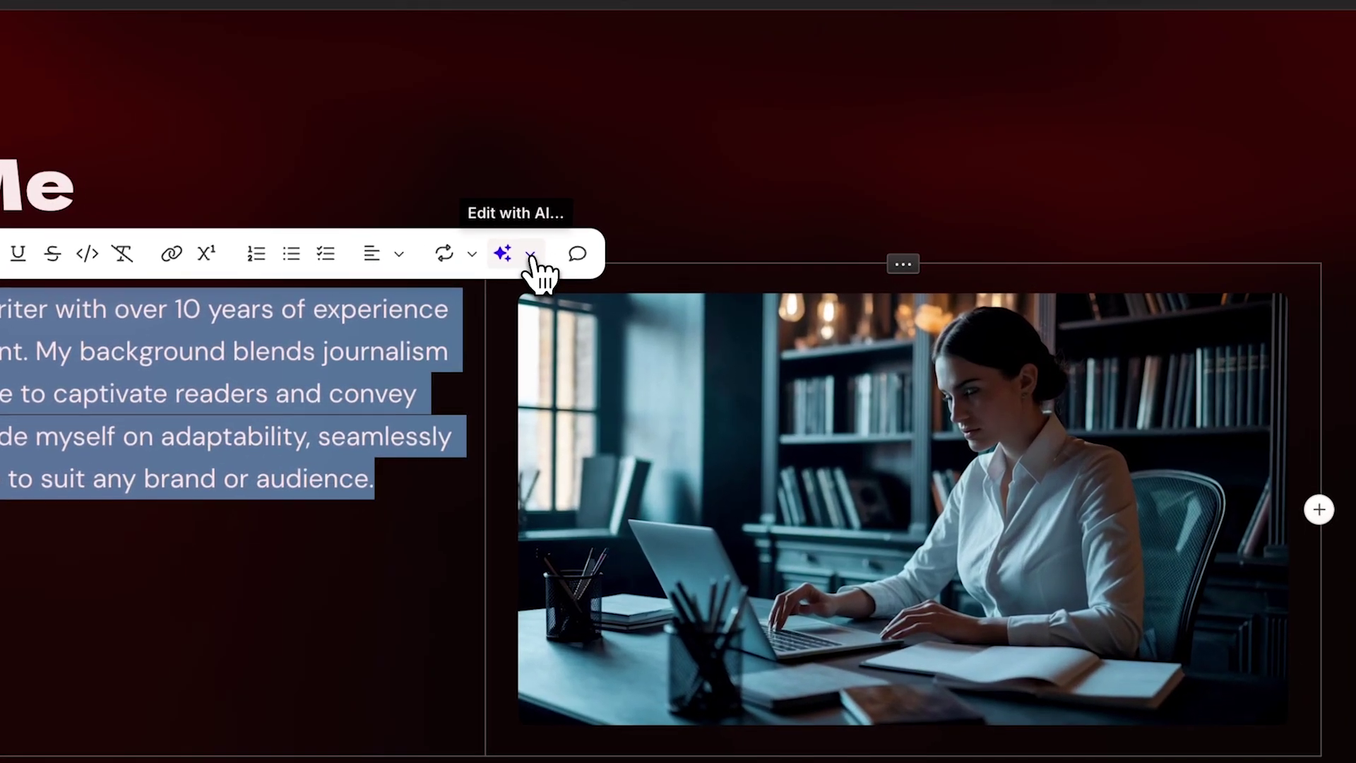
click(531, 255)
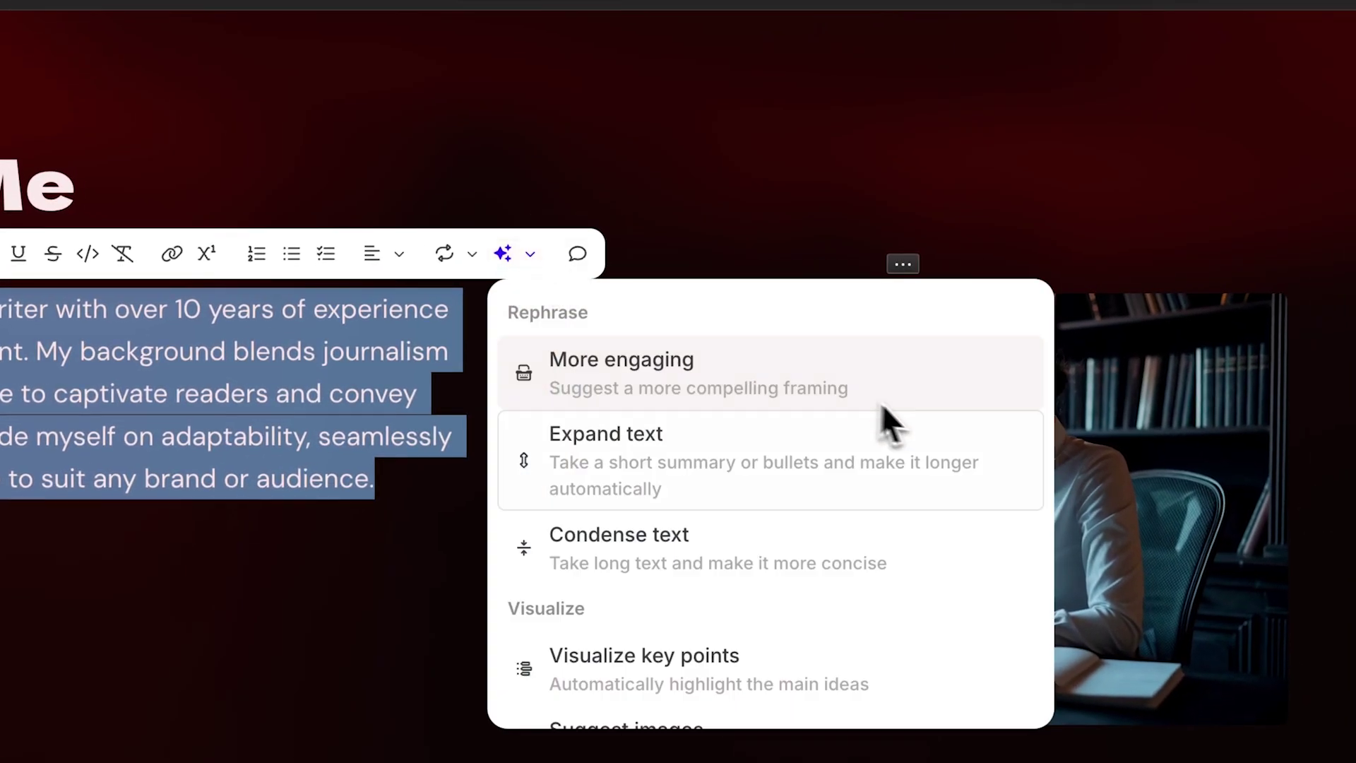
click(1010, 468)
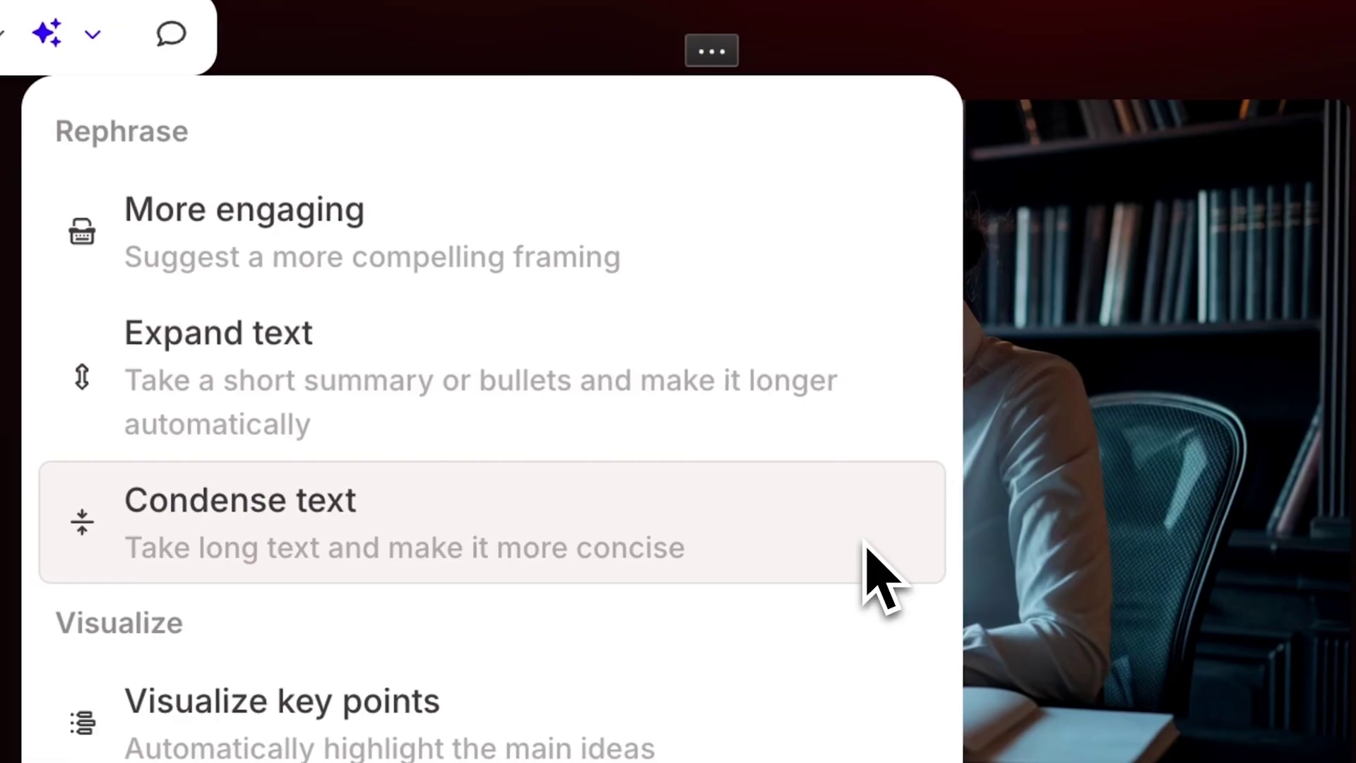
click(482, 451)
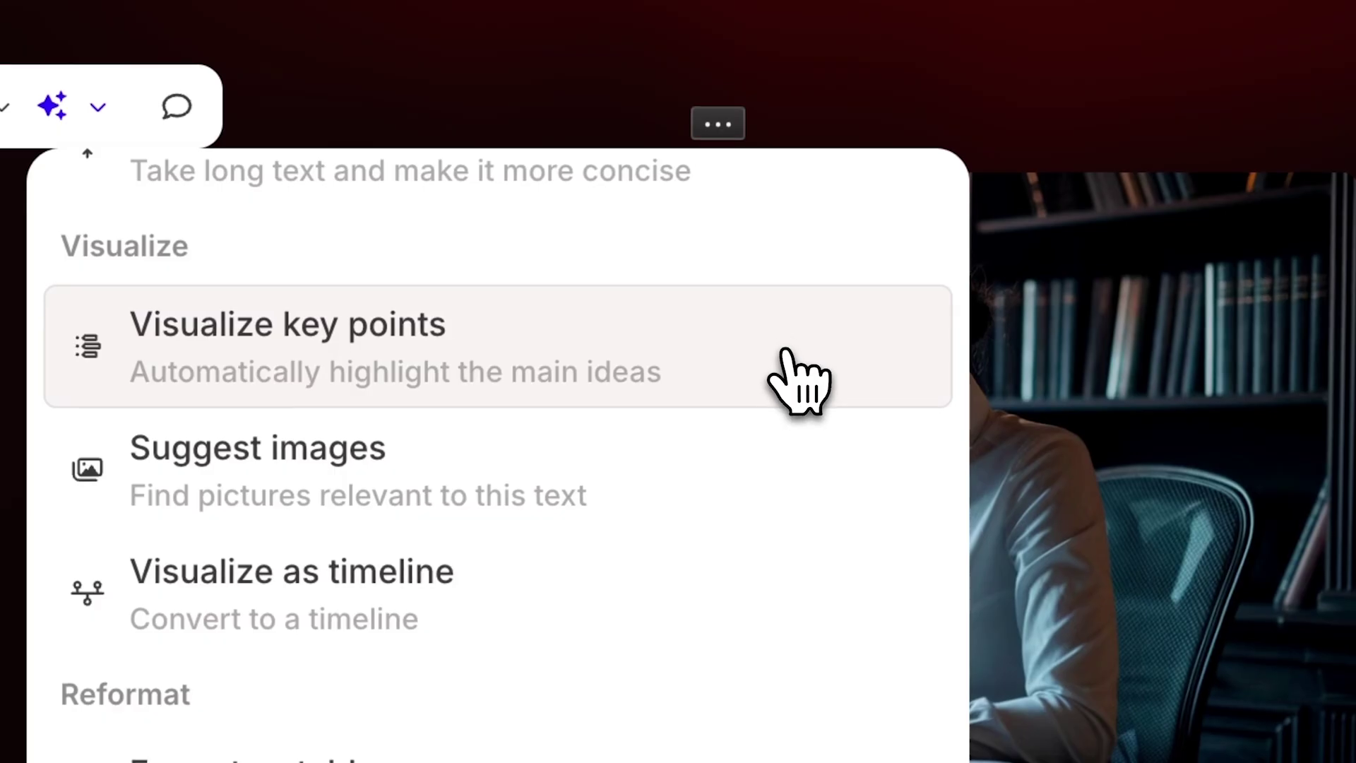
click(785, 351)
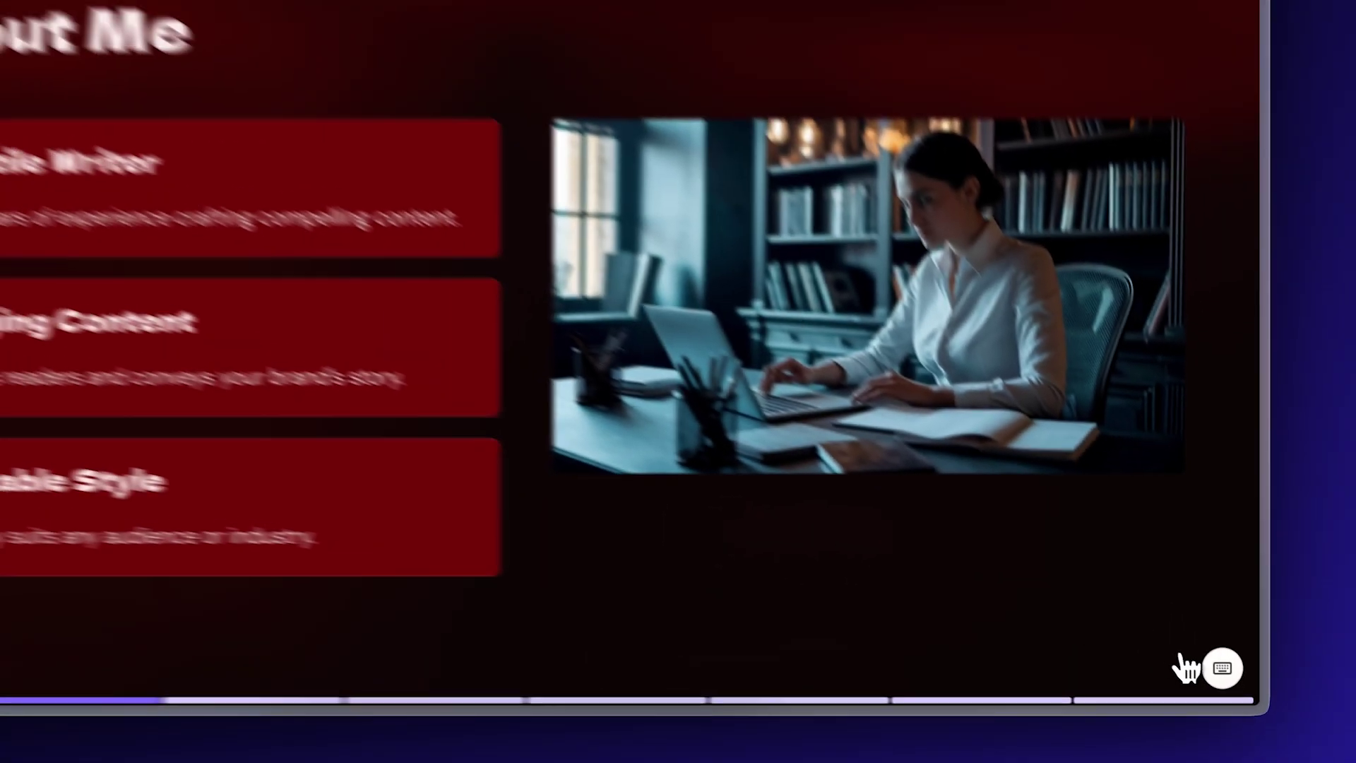
Advance through Services, Portfolio and Testimonials to the Writing Process slide.
key(Right)
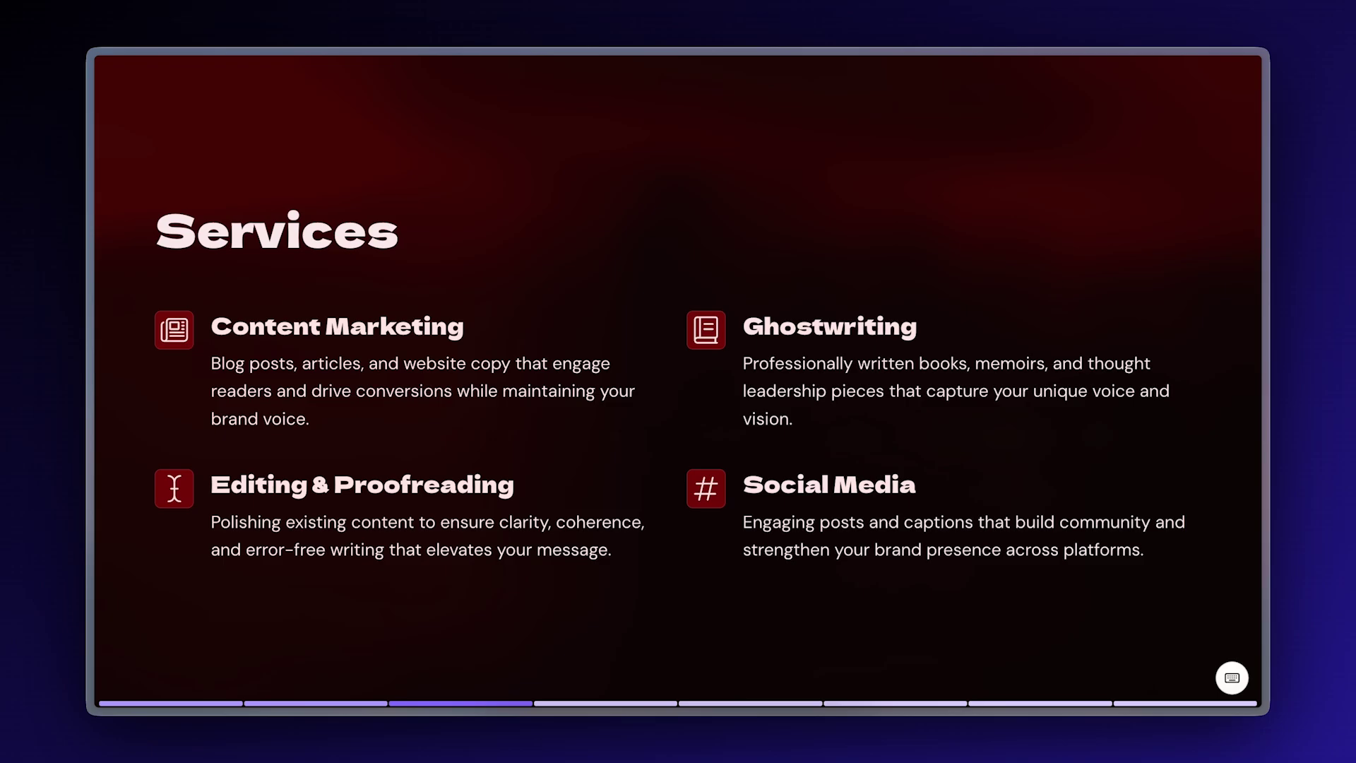
key(Right)
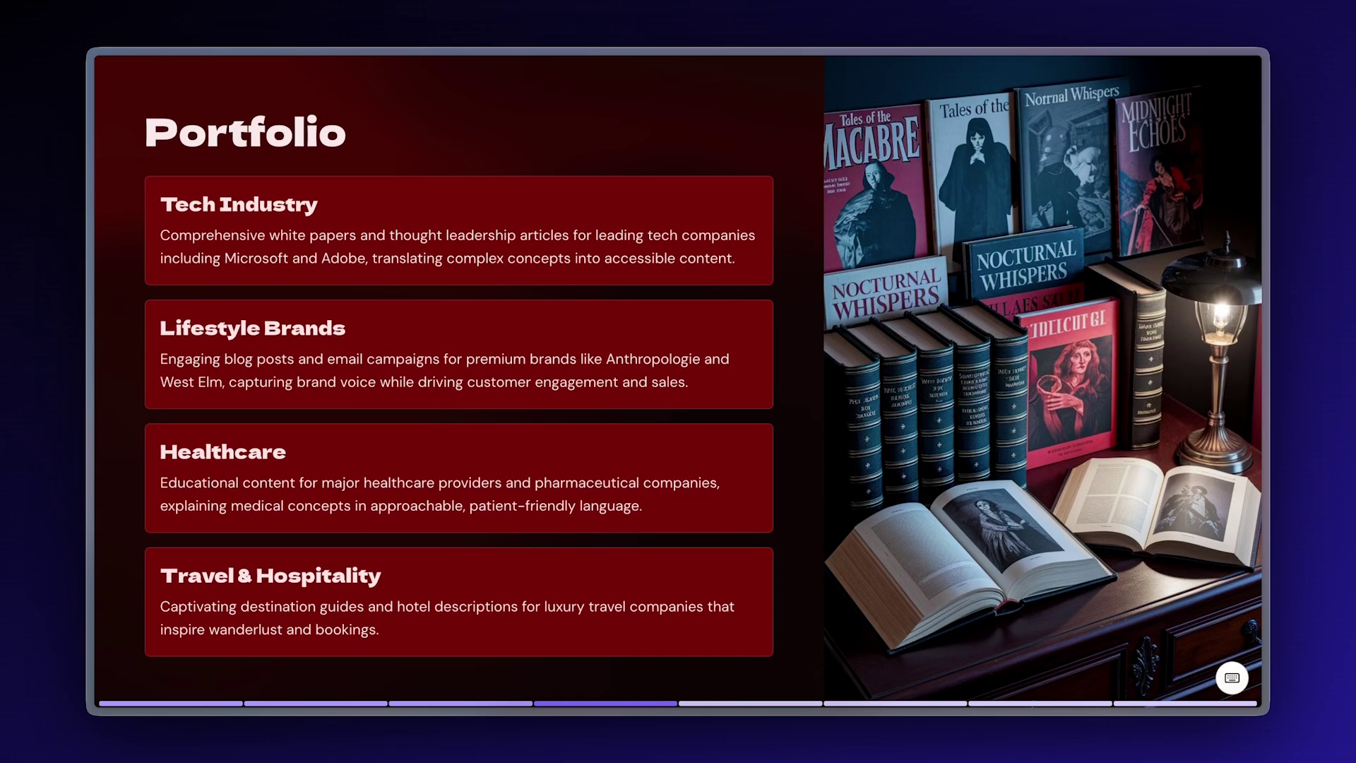
key(Right)
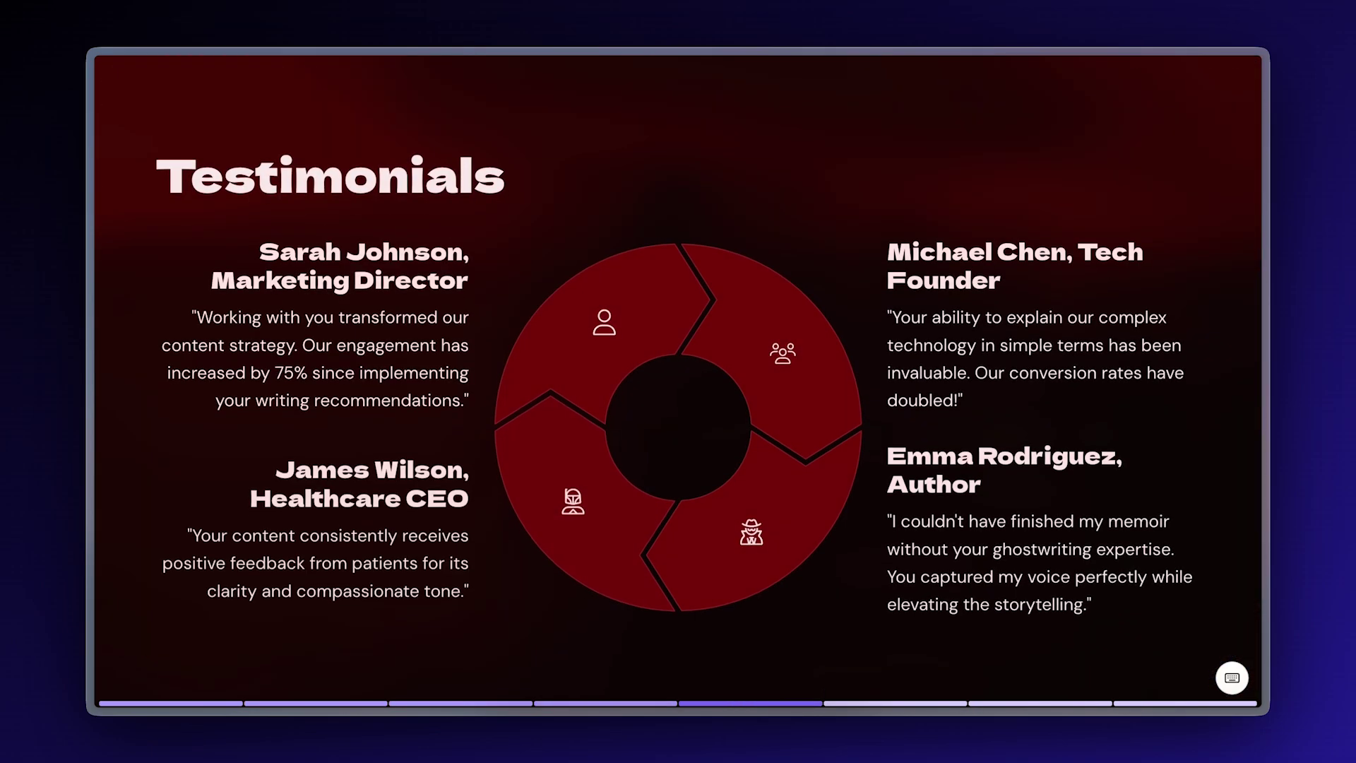
key(Right)
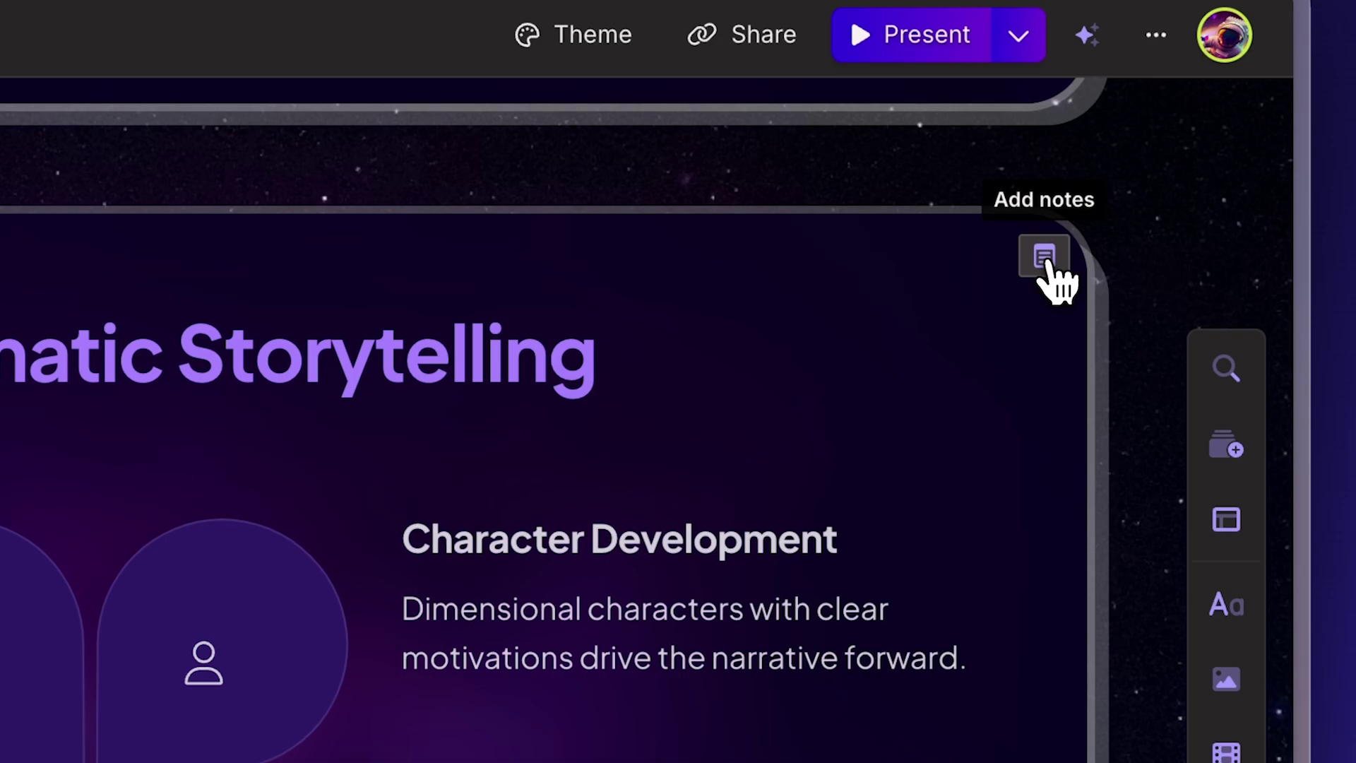
Open a card's speaker notes, then advance presenter view to Common Cyber Threats.
click(1047, 265)
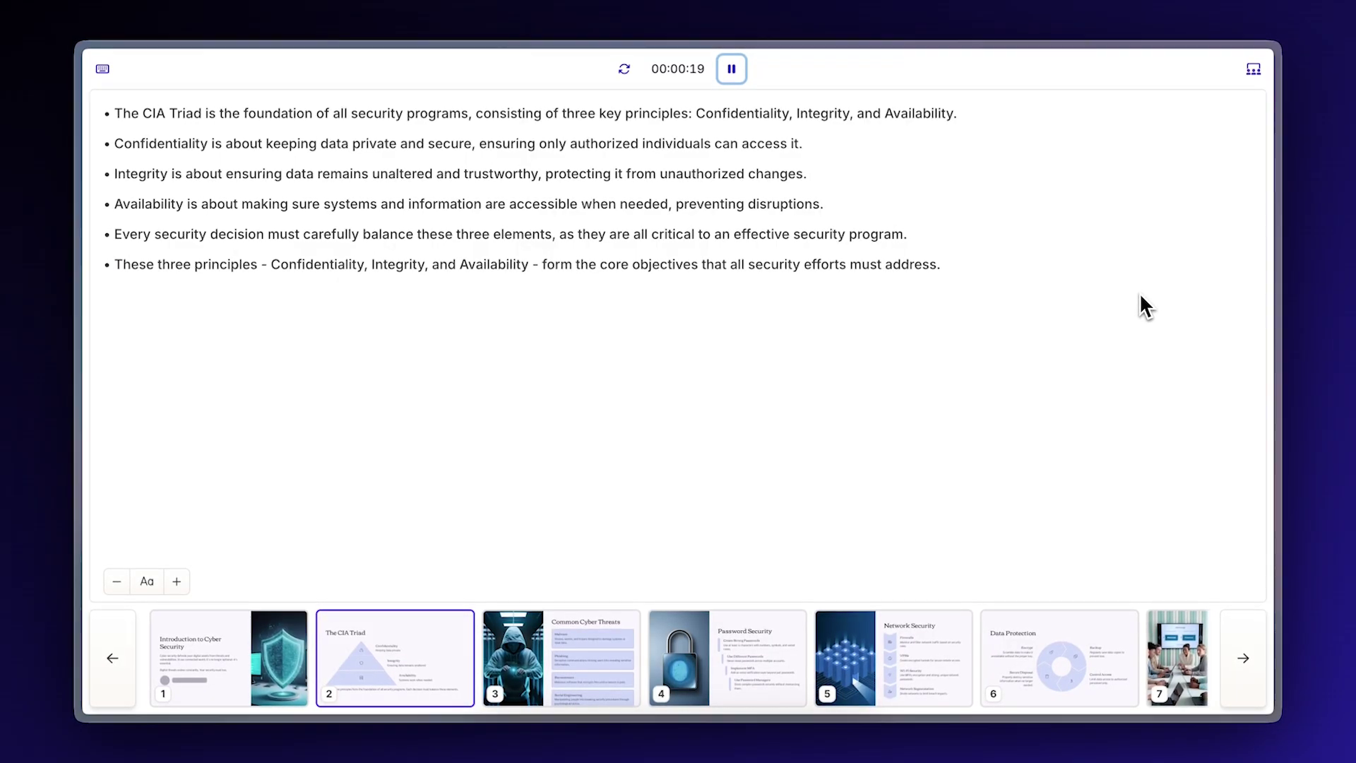
key(Right)
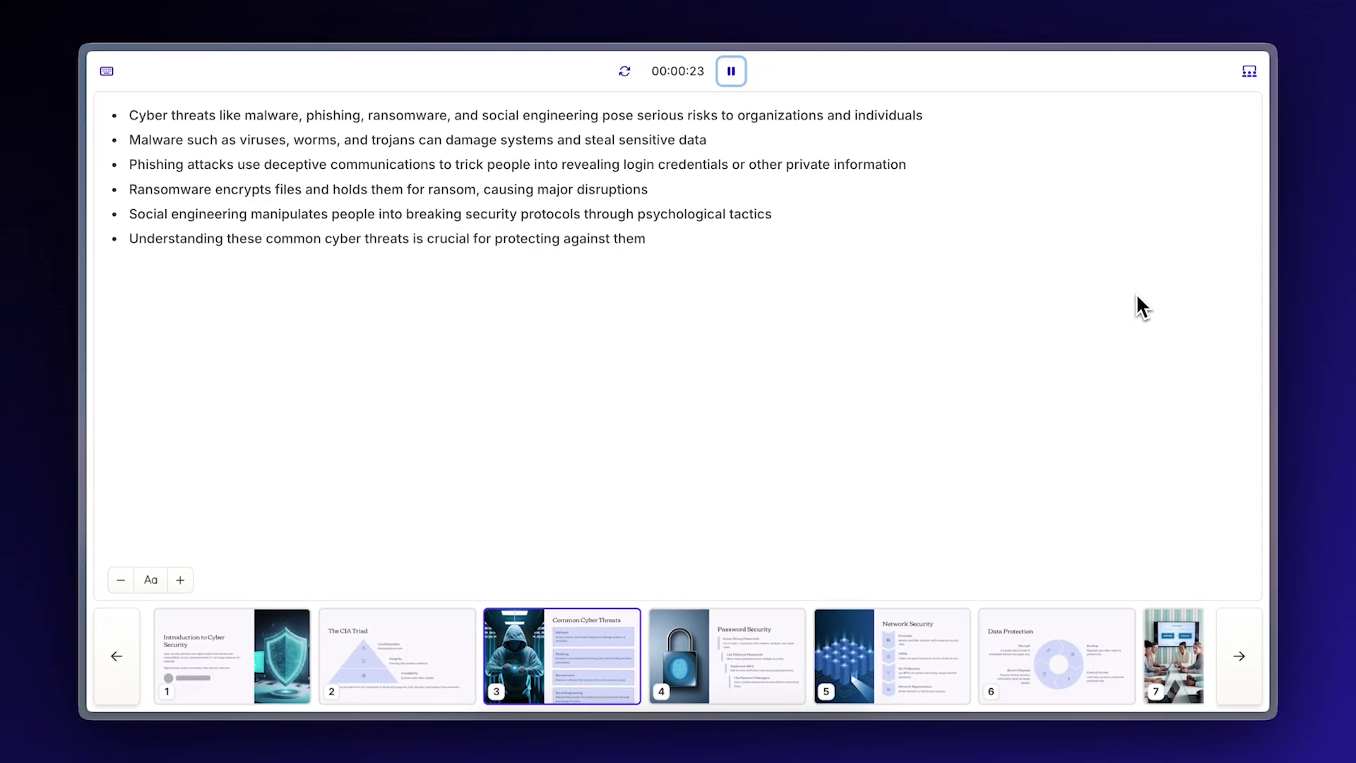